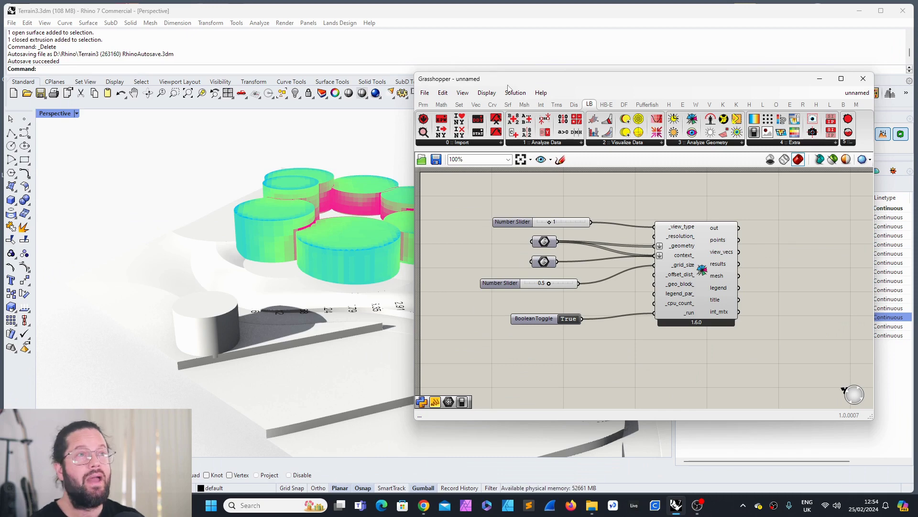
left_click_drag(508, 87, 548, 90)
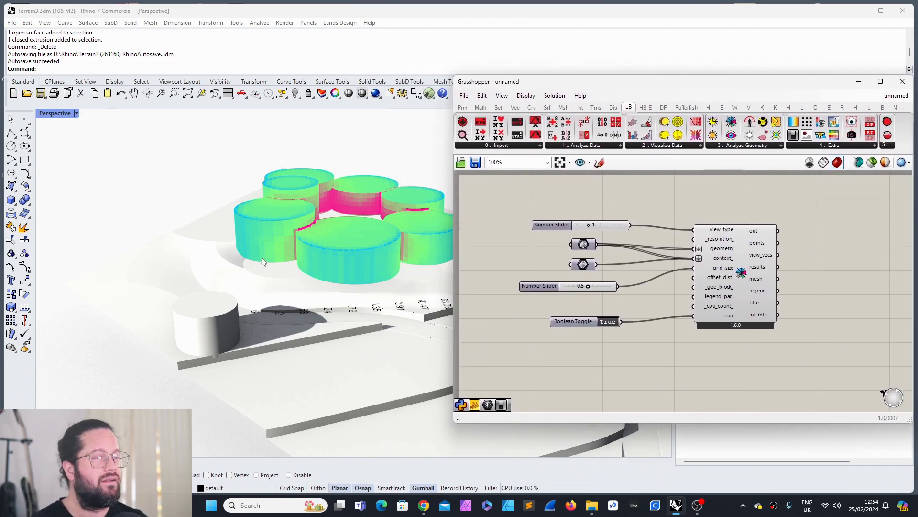
scroll(262, 257, "down", 8)
right_click_drag(263, 257, 226, 299)
scroll(226, 300, "up", 3)
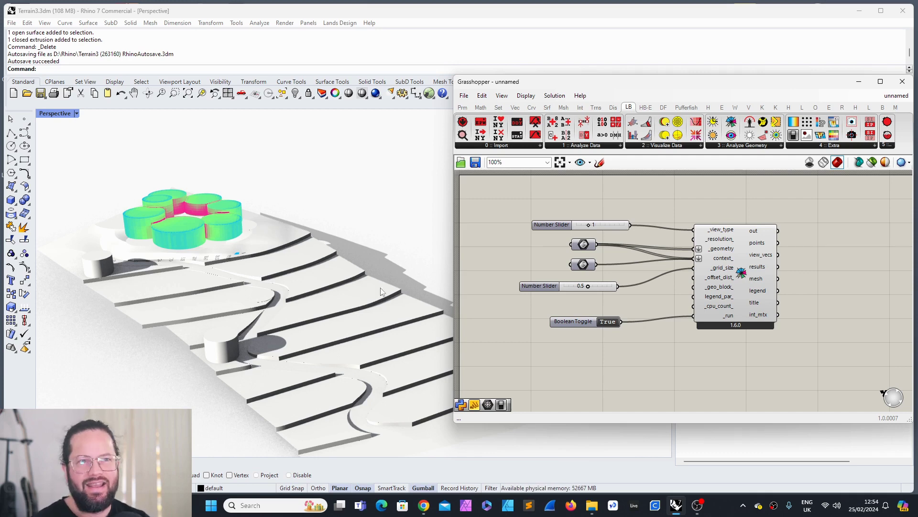
left_click_drag(595, 87, 523, 85)
scroll(364, 287, "down", 3)
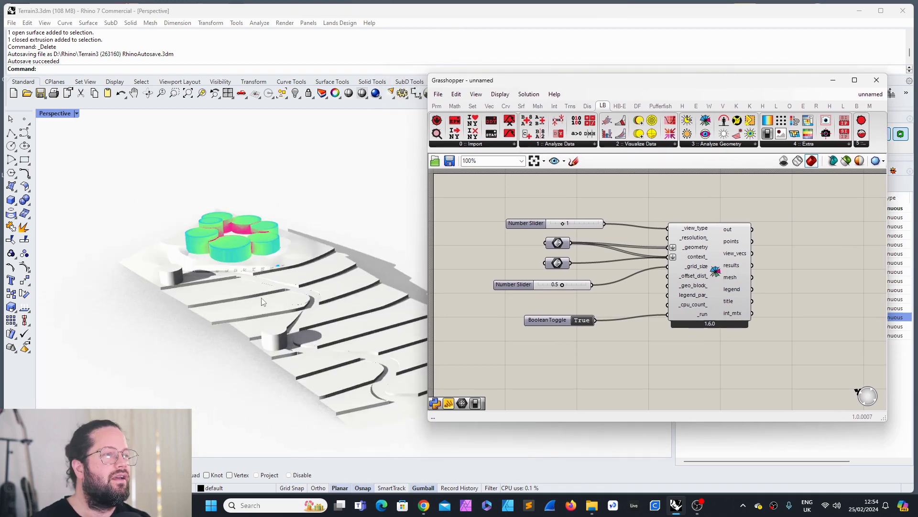
scroll(263, 299, "up", 6)
scroll(352, 319, "down", 4)
scroll(309, 324, "up", 2)
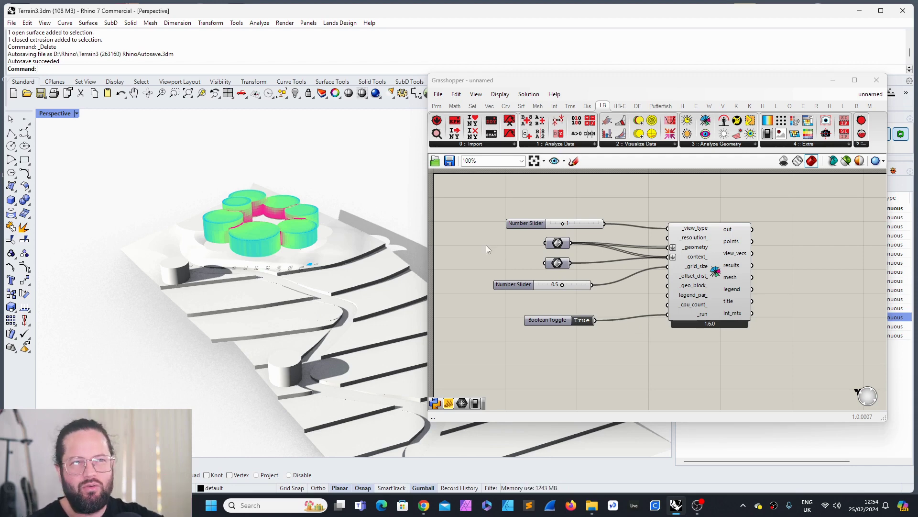
left_click_drag(480, 201, 807, 359)
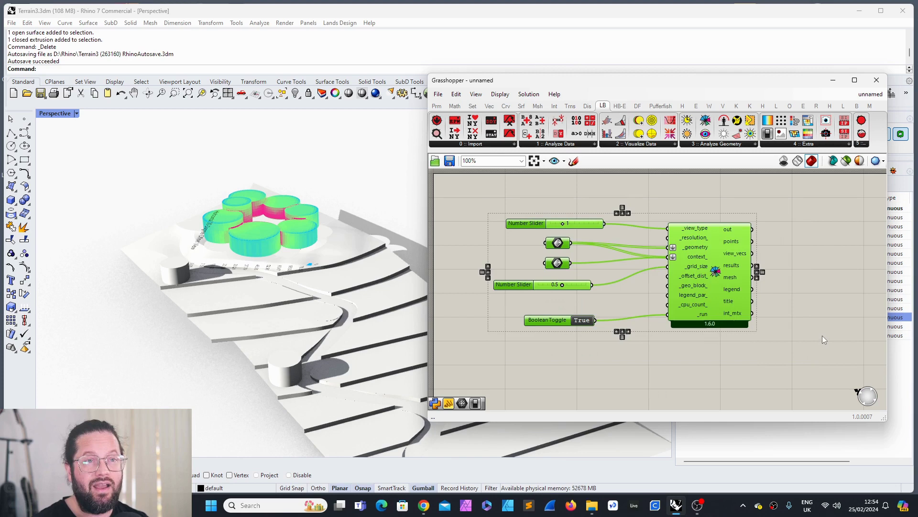
left_click(822, 335)
left_click(713, 247)
left_click_drag(713, 248, 714, 248)
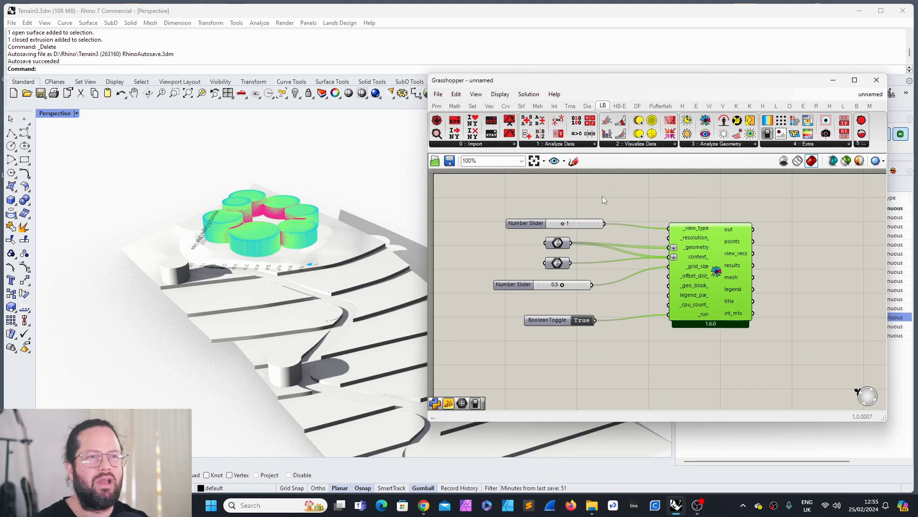
left_click_drag(475, 202, 808, 374)
left_click(808, 374)
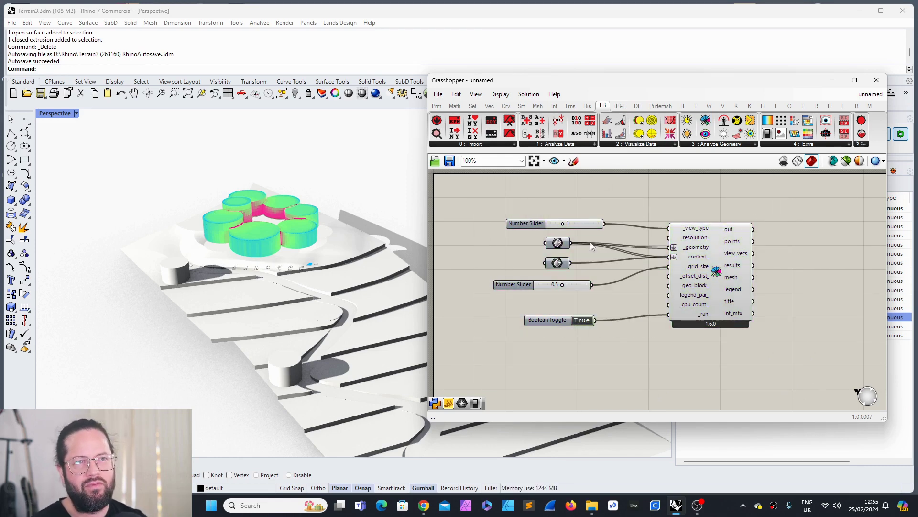
left_click_drag(526, 228, 514, 225)
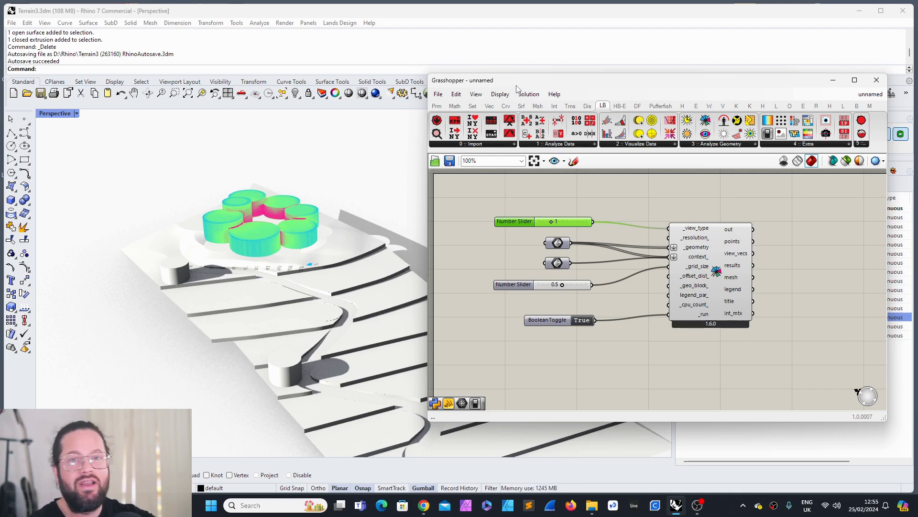
left_click_drag(477, 204, 830, 374)
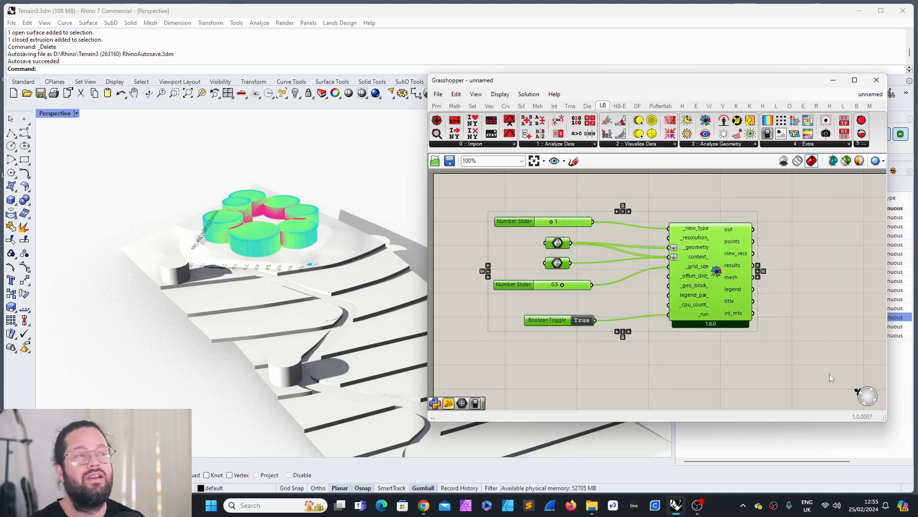
left_click(829, 374)
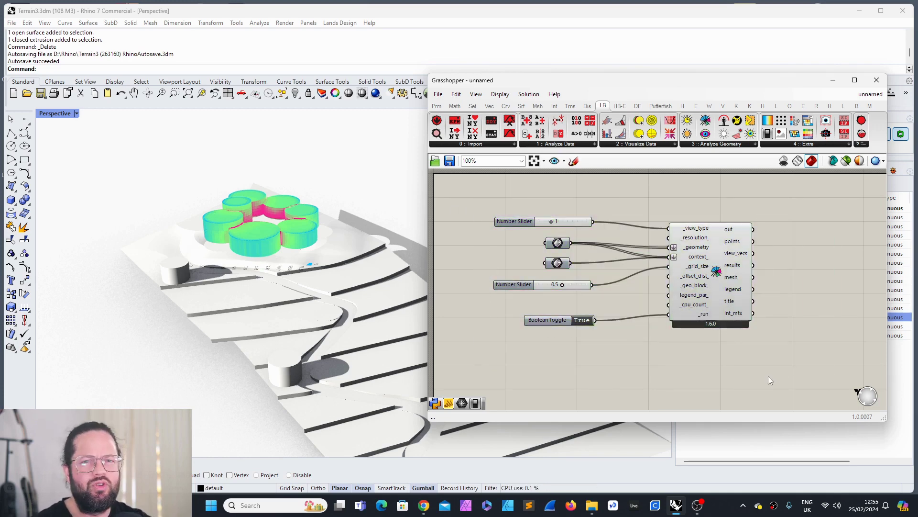
left_click(423, 510)
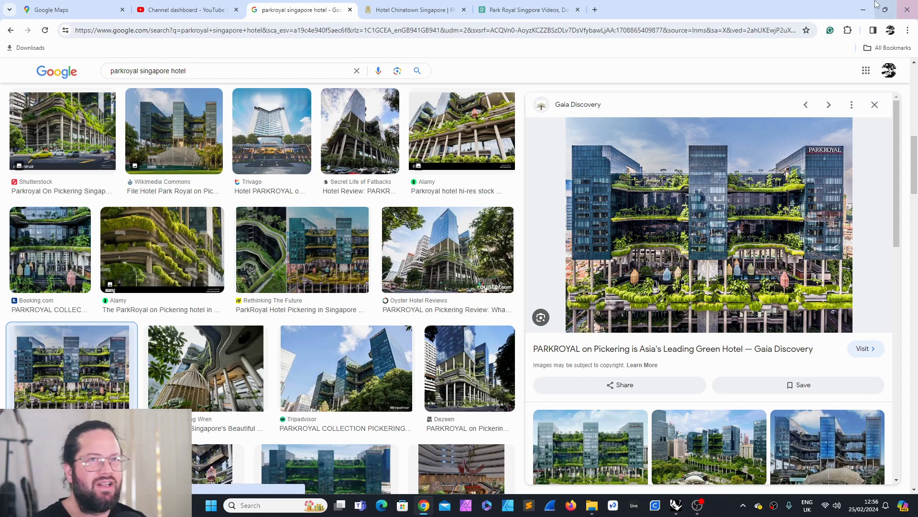
left_click(863, 16)
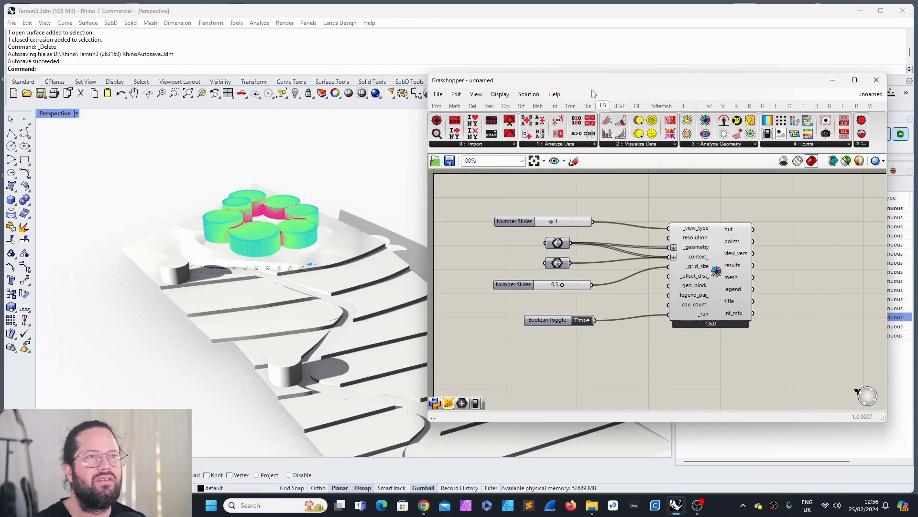
- Window-select and delete every component of the old view-analysis definition
left_click_drag(582, 83, 711, 89)
right_click_drag(253, 261, 325, 287)
scroll(358, 286, "down", 5)
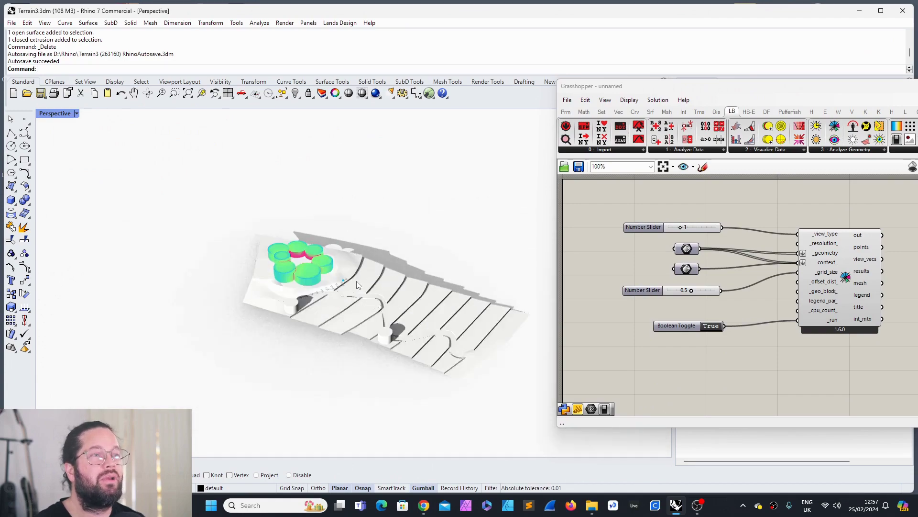
scroll(339, 278, "up", 8)
scroll(227, 261, "up", 5)
scroll(234, 264, "down", 4)
right_click_drag(308, 317, 395, 320)
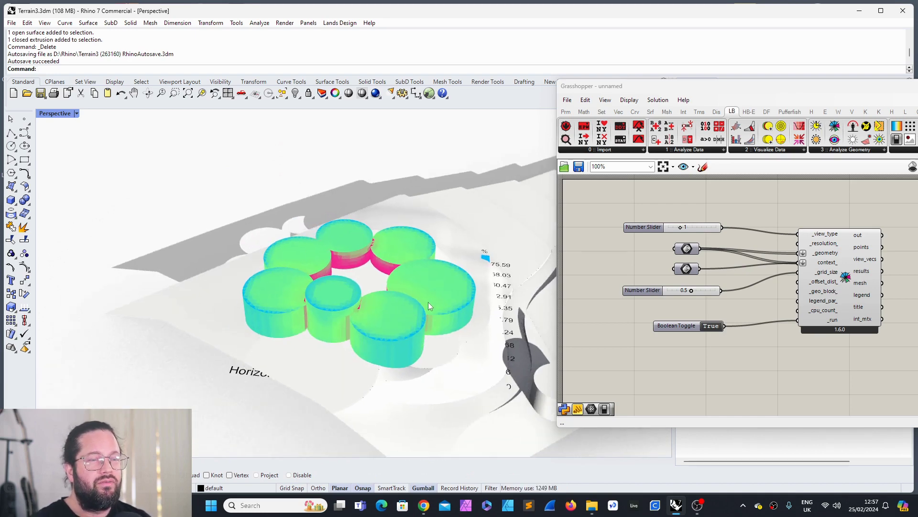
right_click_drag(426, 266, 230, 263)
scroll(627, 245, "up", 1)
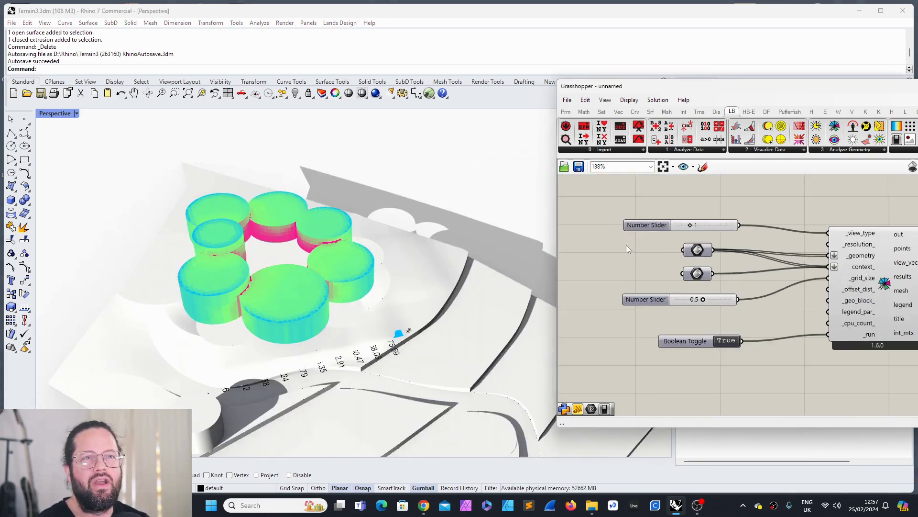
scroll(631, 248, "down", 1)
left_click_drag(746, 95, 602, 81)
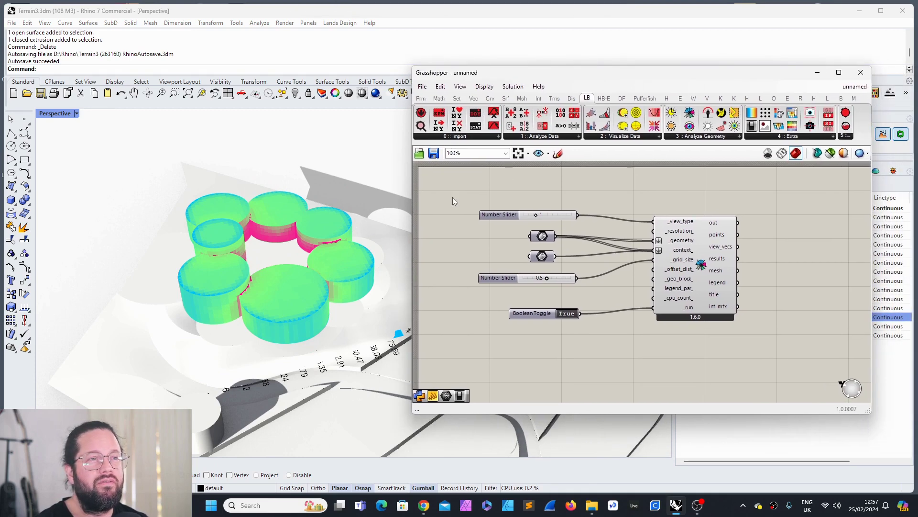
left_click_drag(454, 195, 779, 394)
key("Delete")
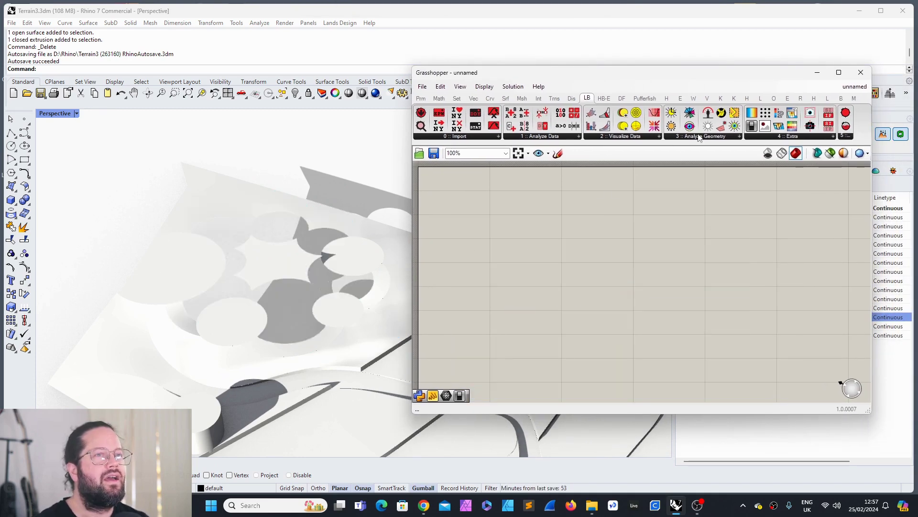
- Show the previously hidden cylindrical huts again with the Show command
left_click(296, 94)
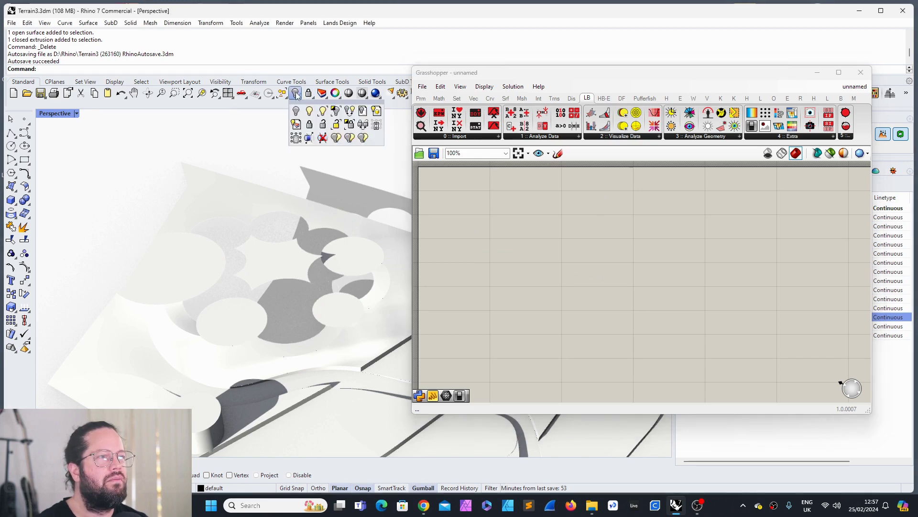
left_click(310, 111)
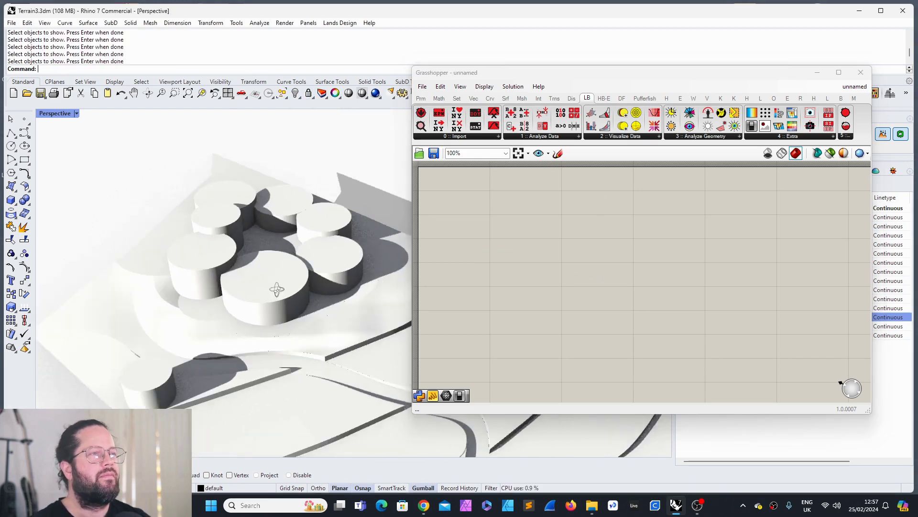
right_click_drag(277, 289, 200, 234)
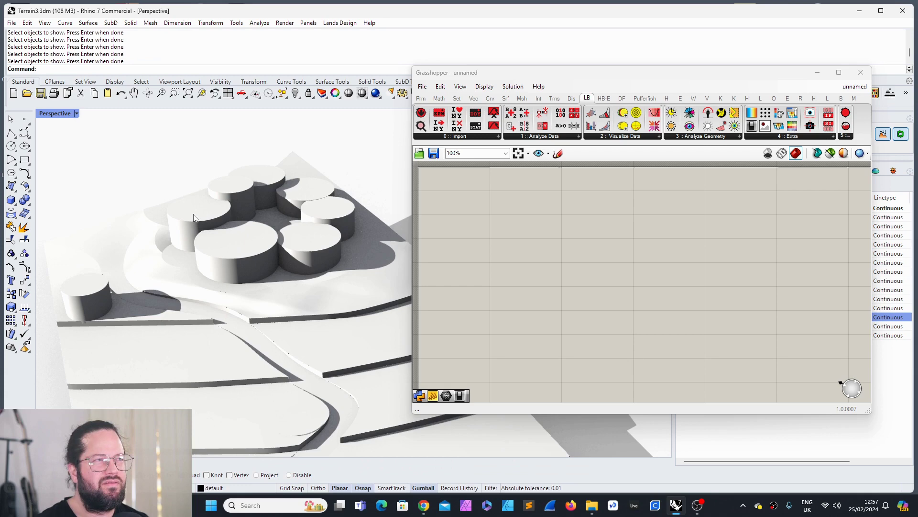
scroll(179, 226, "up", 7)
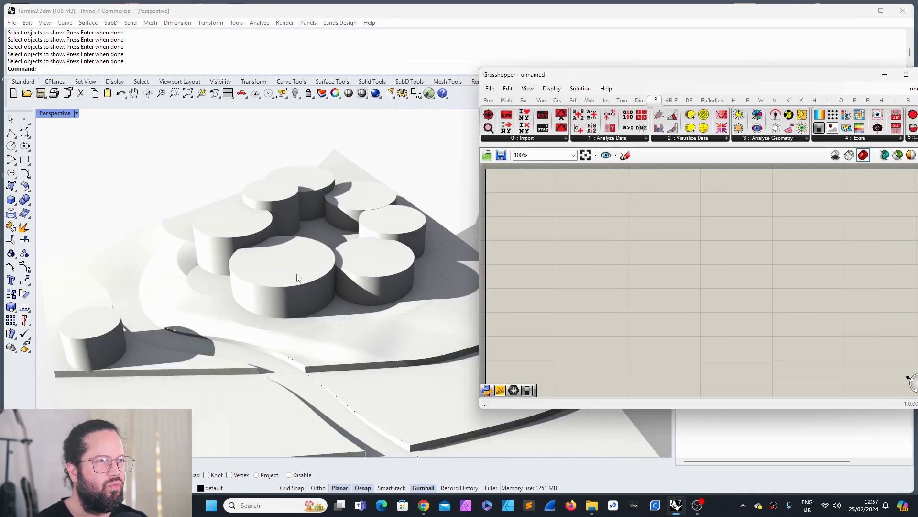
- Drag a new Ladybug view-percent component onto the Grasshopper canvas
scroll(320, 268, "up", 2)
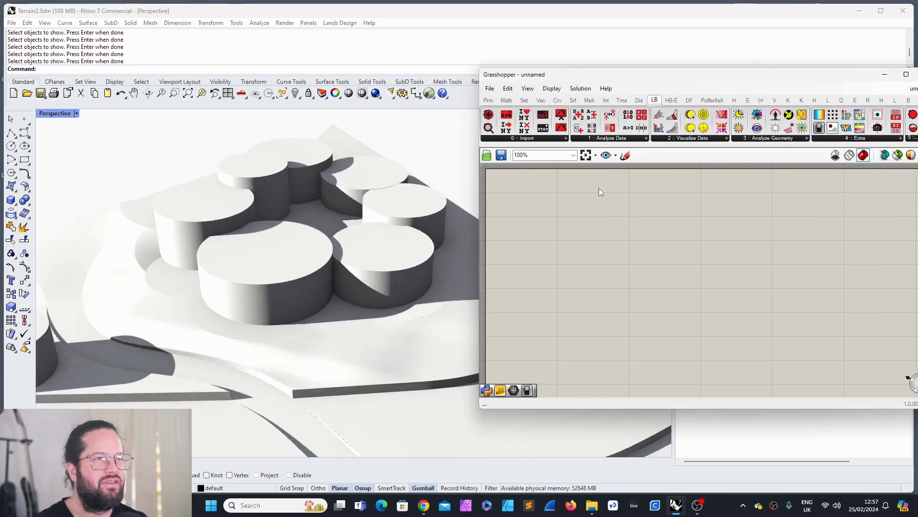
left_click_drag(745, 75, 719, 68)
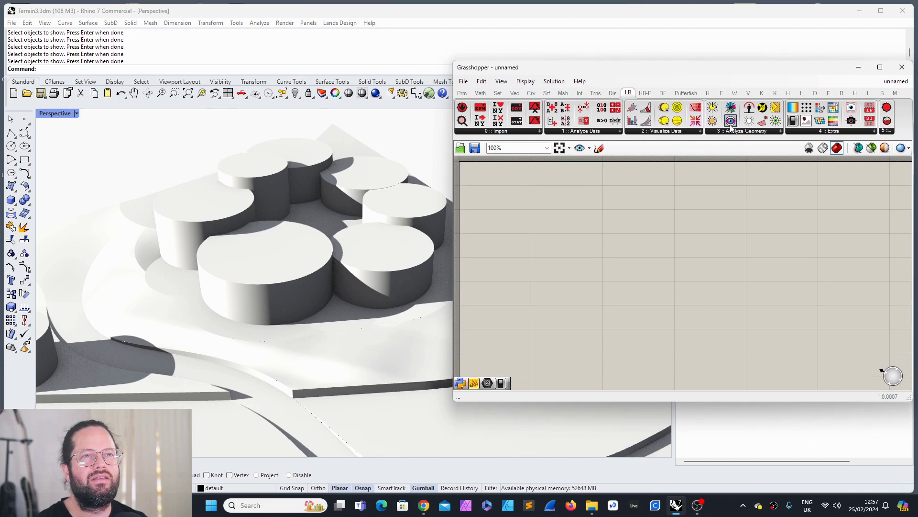
left_click_drag(593, 237, 683, 219)
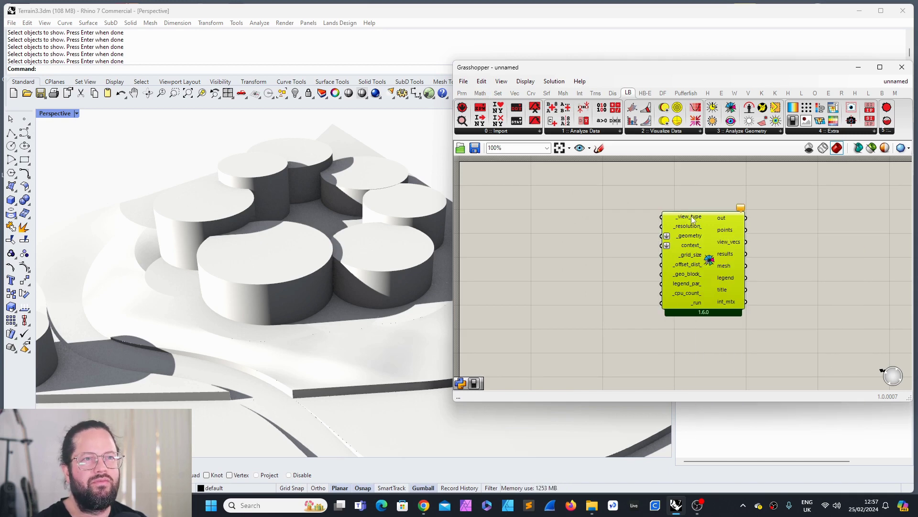
- Add a number slider through the canvas search by entering 5
mouse_move(694, 219)
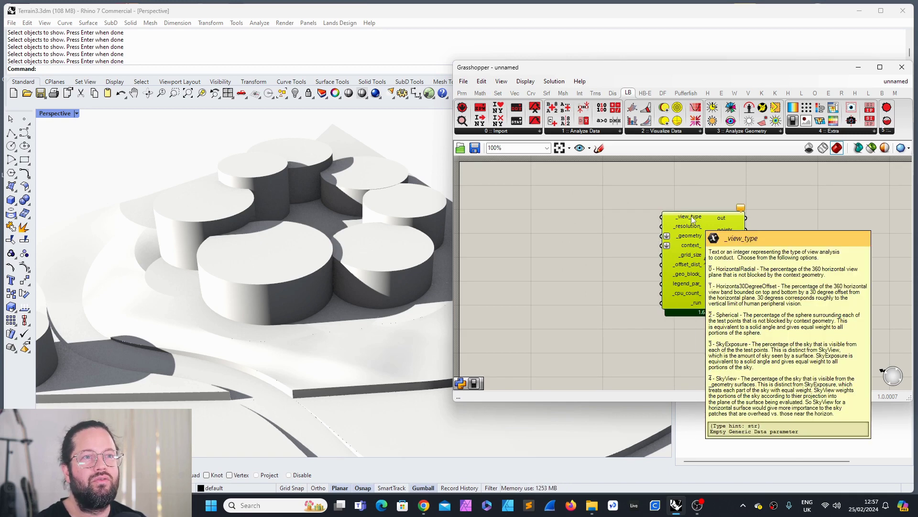
double_click(586, 229)
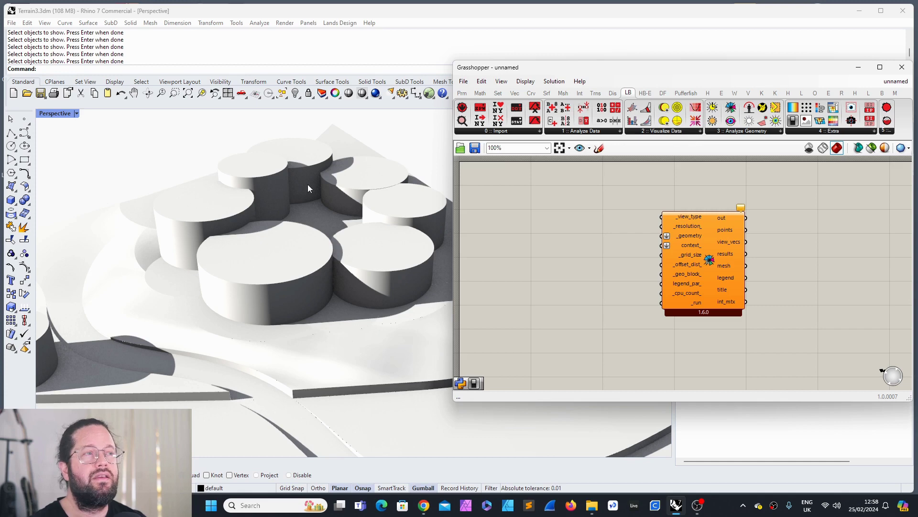
mouse_move(688, 219)
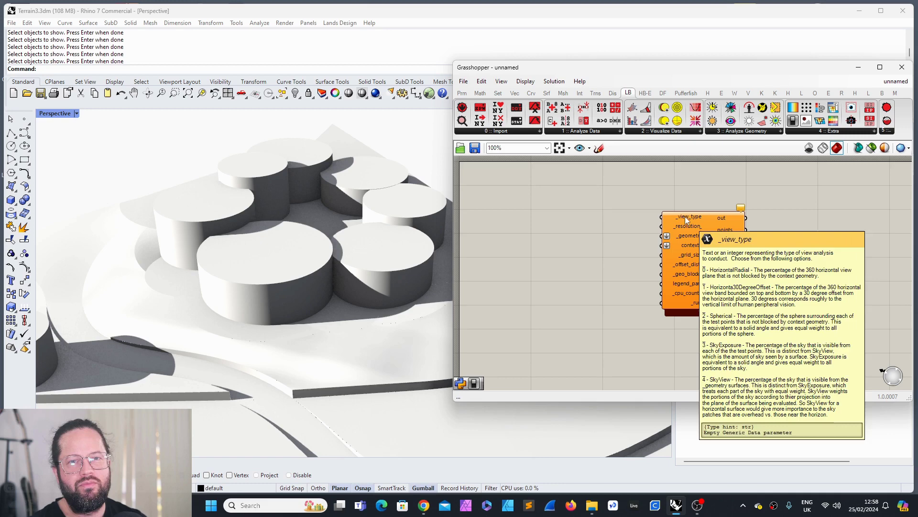
double_click(600, 215)
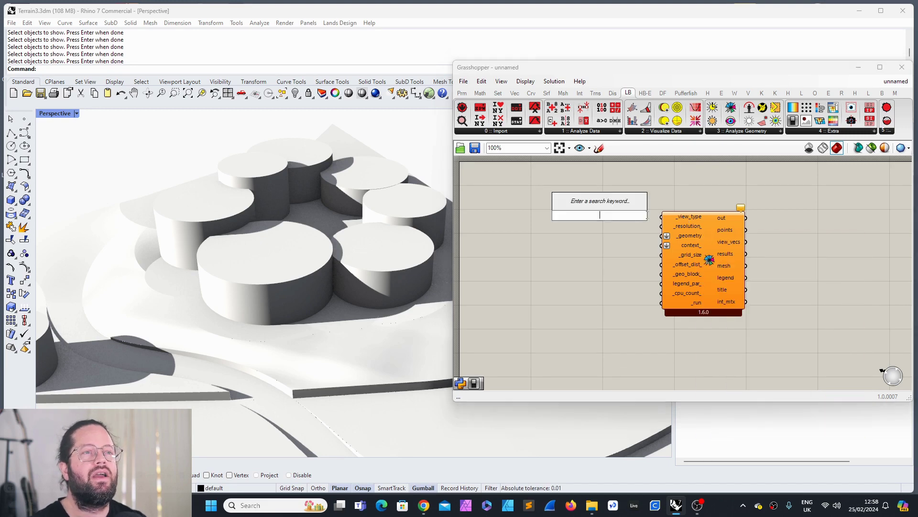
type("5")
key("Return")
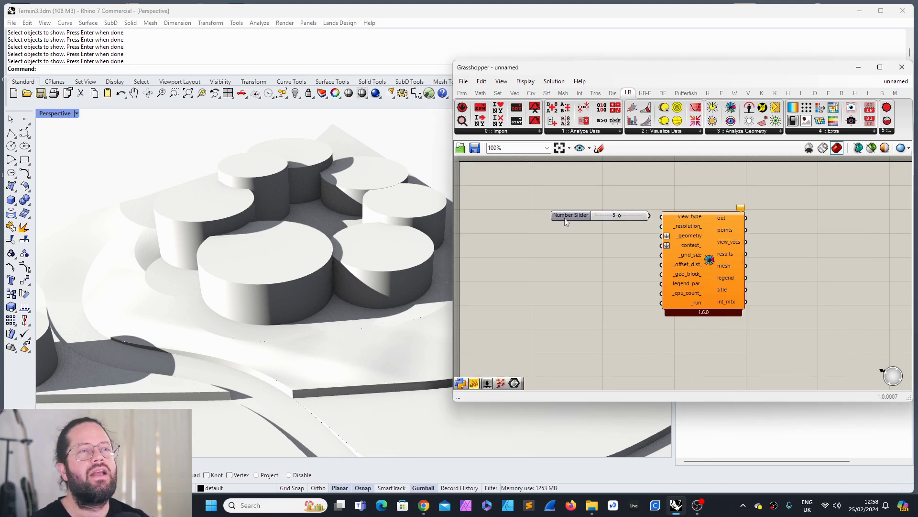
- Set the slider's maximum to 4 and wire it into the _view_type input
double_click(564, 217)
double_click(604, 243)
type("4")
key("Return")
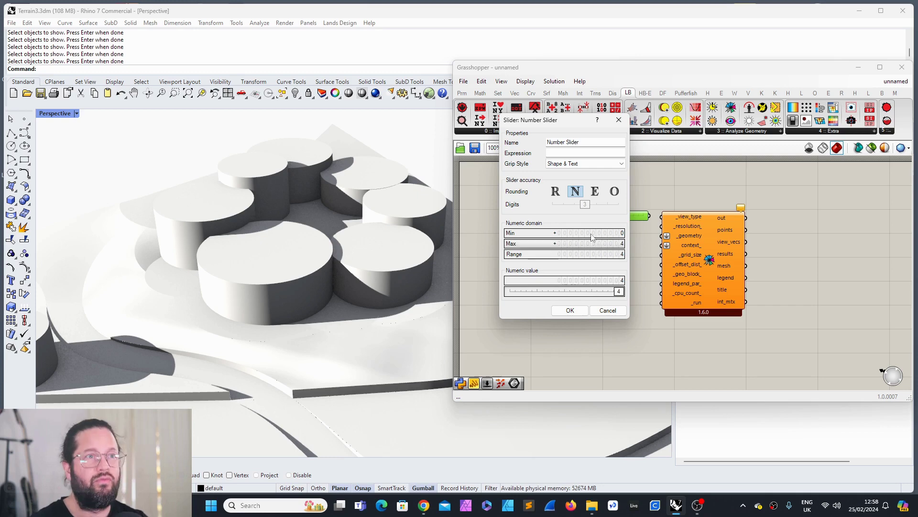
left_click(578, 312)
left_click_drag(618, 218, 598, 216)
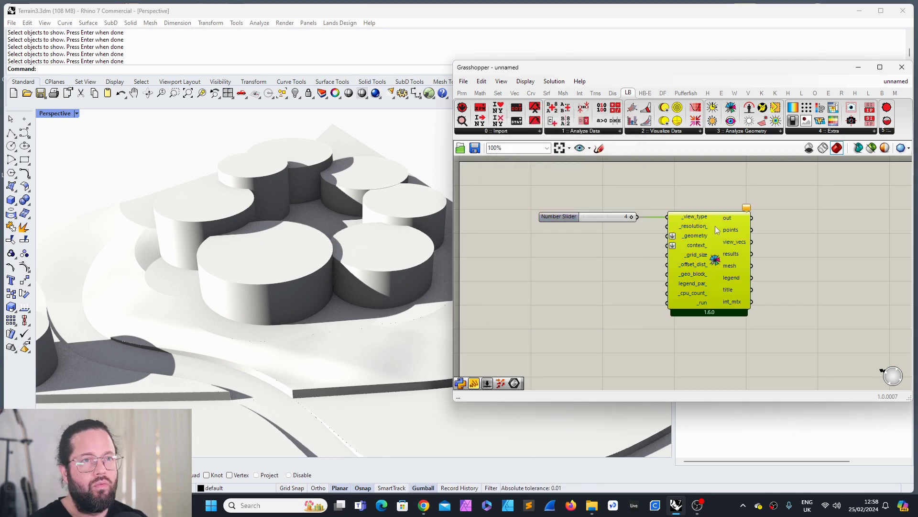
left_click_drag(689, 228, 691, 228)
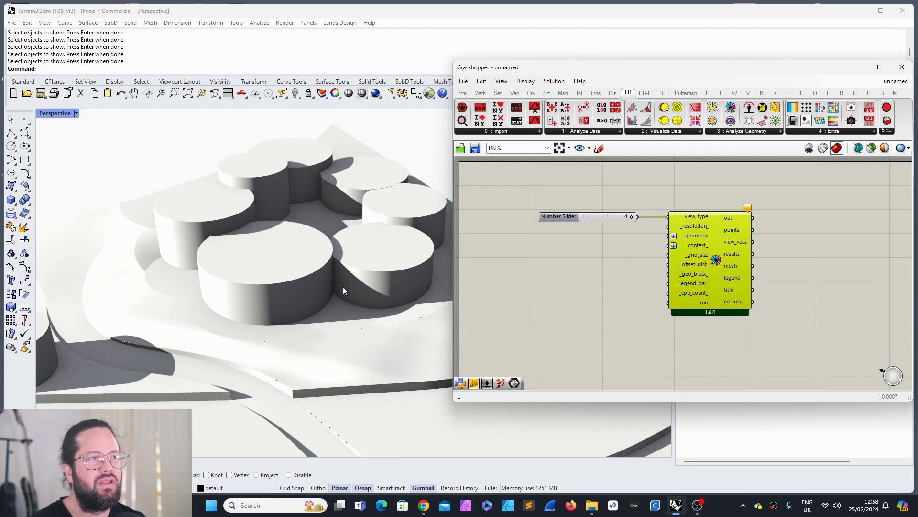
- Select the cylindrical huts in the Rhino viewport
left_click(320, 283)
left_click(356, 277, "shift")
left_click(400, 215, "shift")
left_click(358, 184, "shift")
left_click(309, 169, "shift")
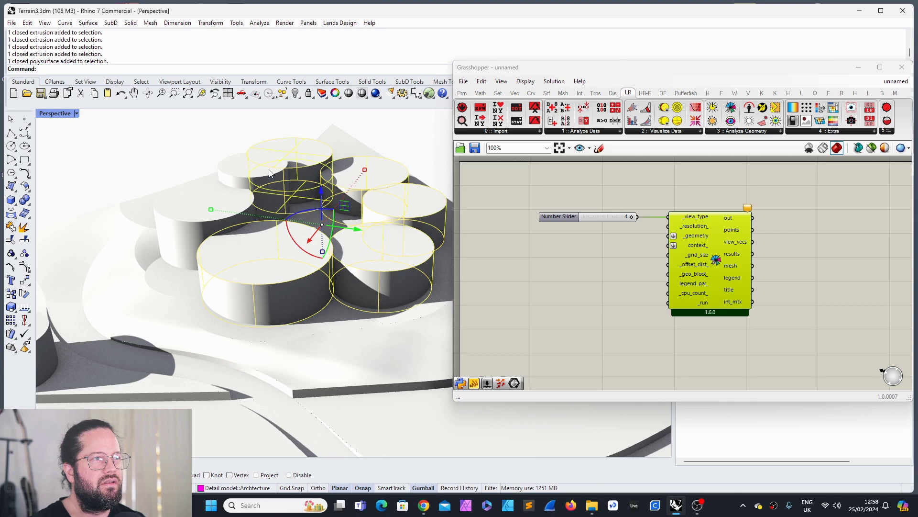
left_click(237, 170, "shift")
left_click(181, 238, "shift")
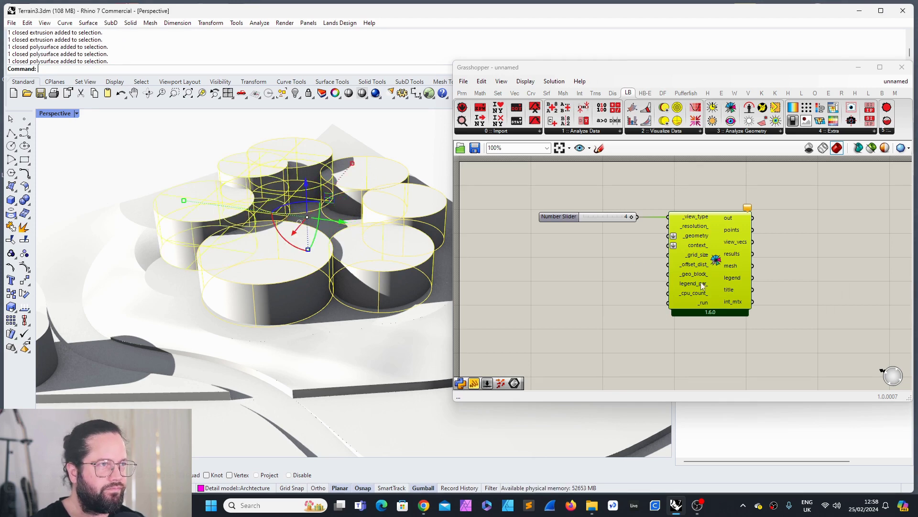
- Place a Geometry parameter and set the selected huts into it as multiple Breps
left_click(462, 93)
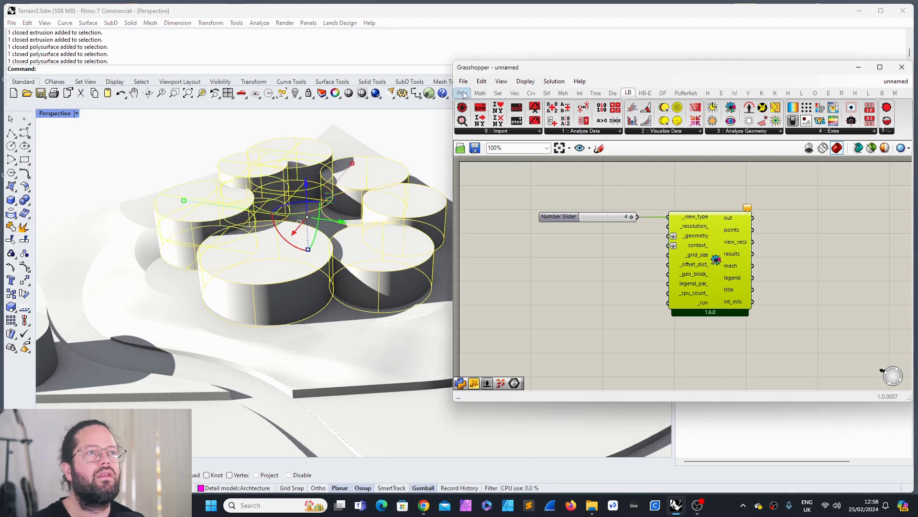
left_click(563, 96)
left_click(462, 93)
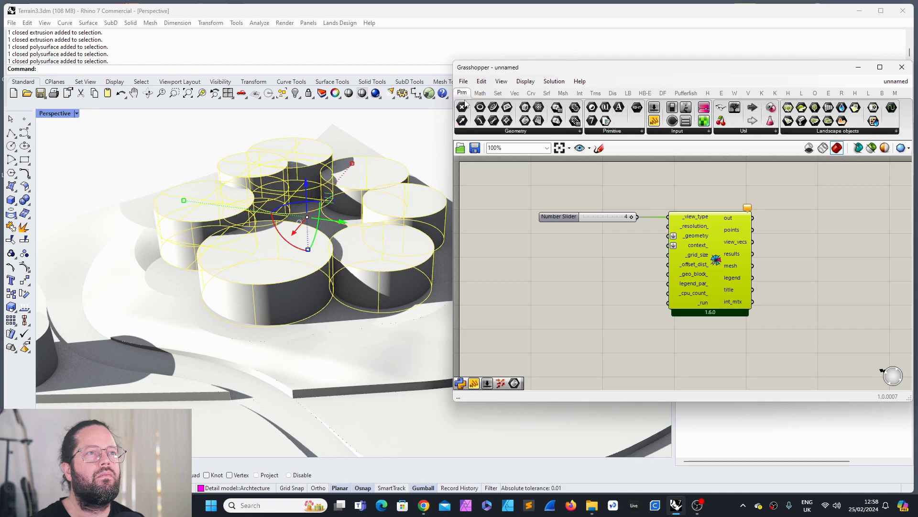
left_click_drag(536, 123, 669, 236)
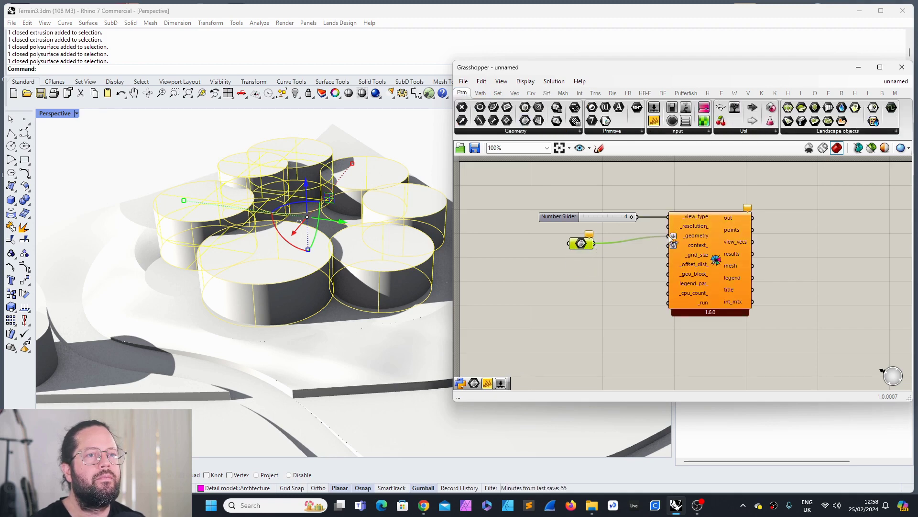
right_click(577, 244)
left_click(613, 390)
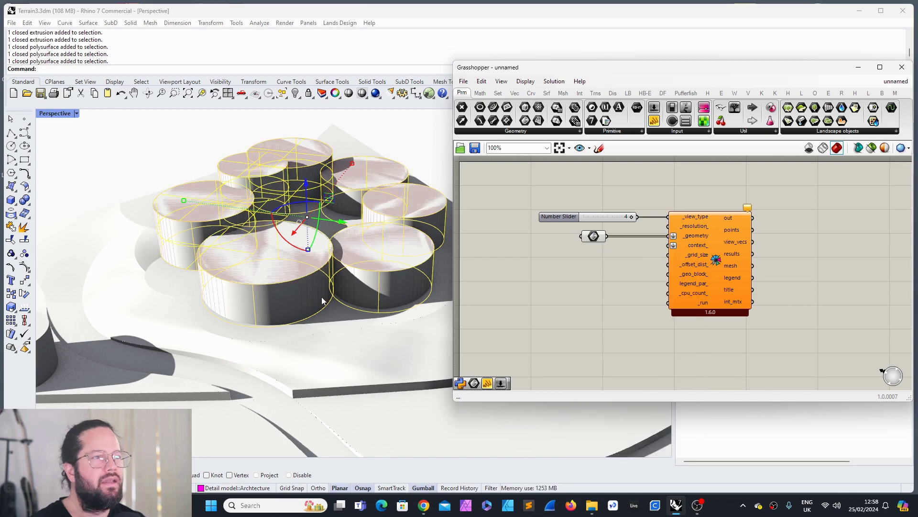
- Clear the selection and pick the open terrain surface between the huts
mouse_move(346, 306)
right_mouse_down()
mouse_move(351, 329)
mouse_move(353, 320)
right_mouse_up()
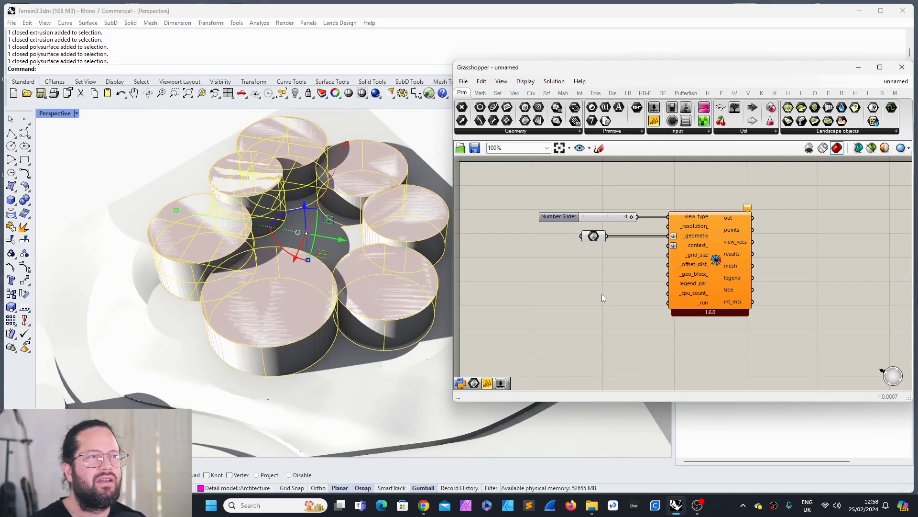
right_click_drag(268, 202, 284, 179)
scroll(303, 200, "down", 6)
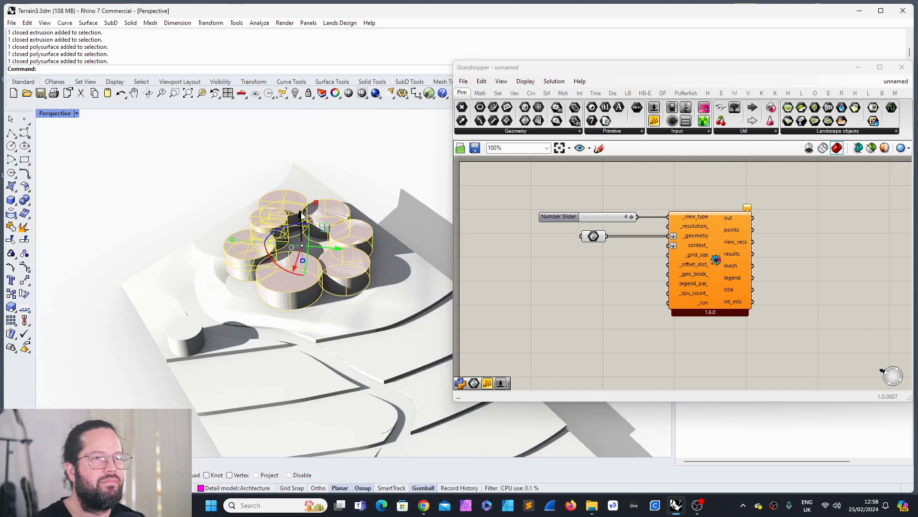
scroll(303, 200, "up", 6)
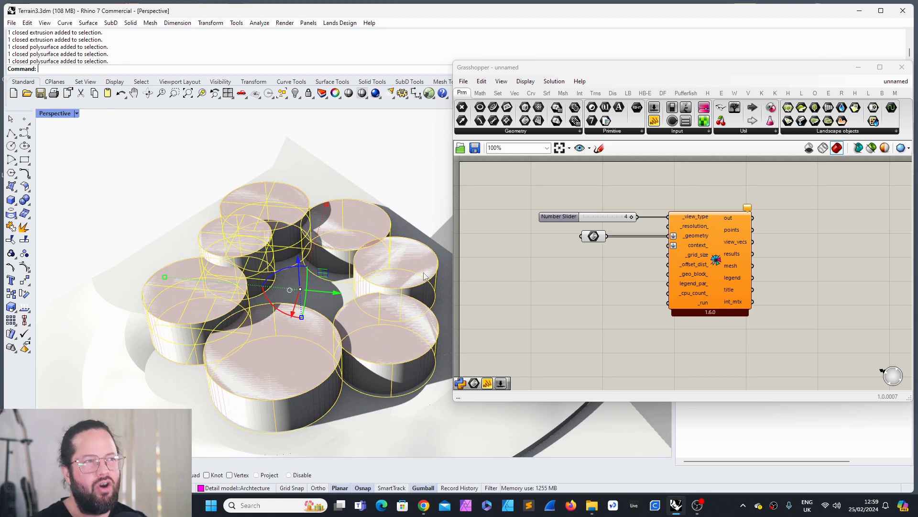
mouse_move(591, 239)
left_mouse_down()
mouse_move(602, 246)
mouse_move(596, 240)
left_mouse_up()
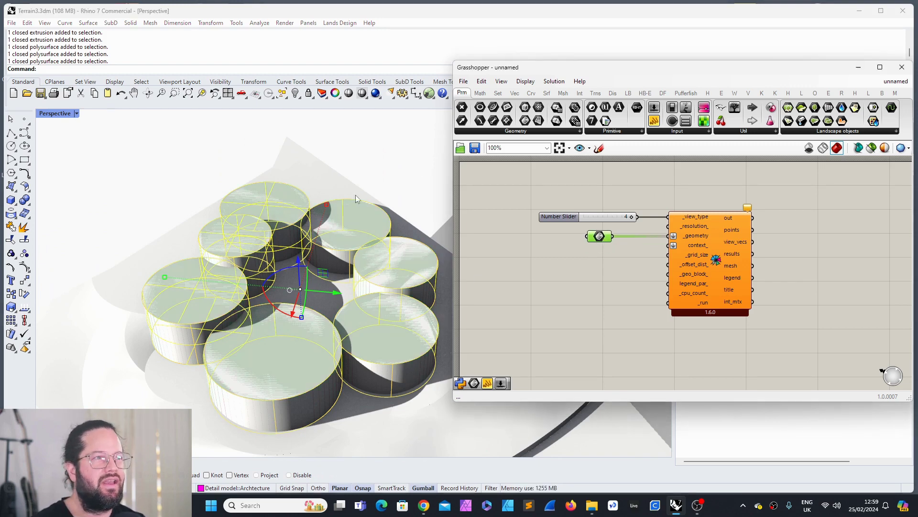
left_click(371, 154)
left_click(305, 296)
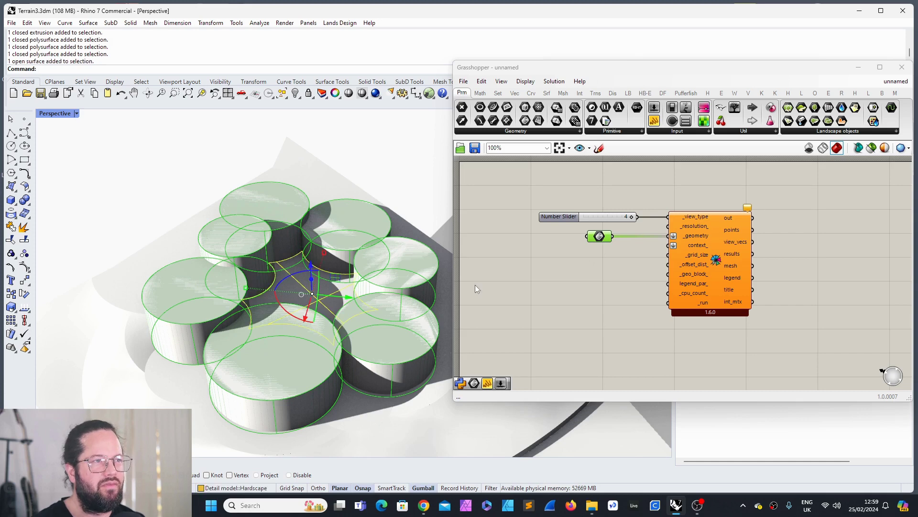
- Add a second parameter wired to context and assign the selected surface to it
left_click_drag(525, 120, 669, 245)
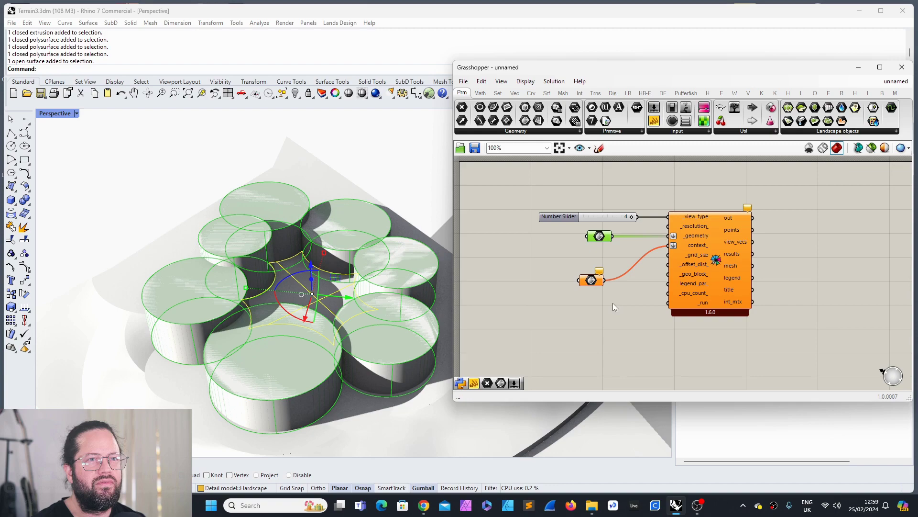
left_click_drag(595, 284, 600, 265)
right_click(600, 265)
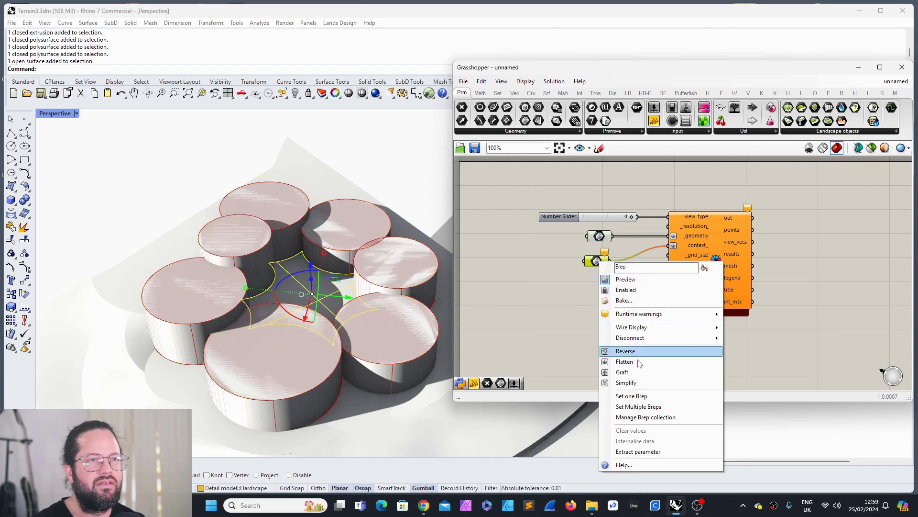
left_click(636, 406)
- Select the six huts again in the viewport
scroll(248, 252, "down", 10)
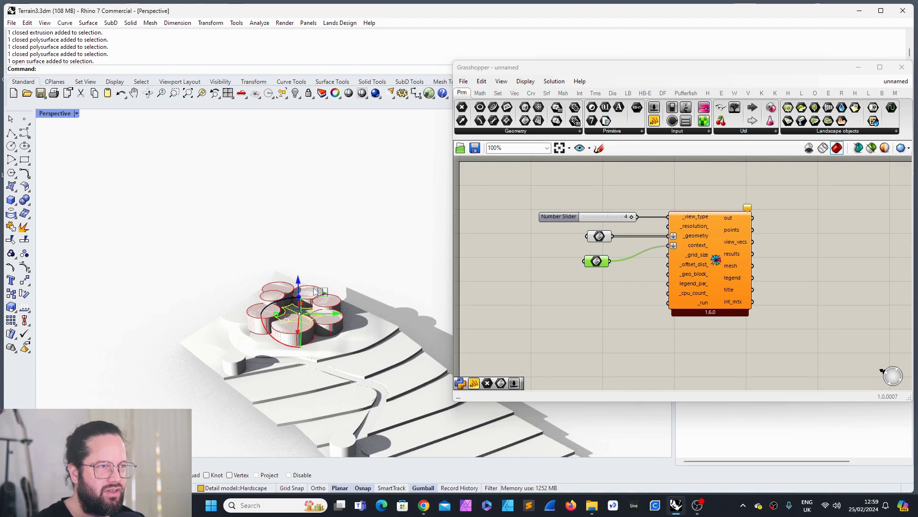
right_click_drag(315, 291, 307, 287)
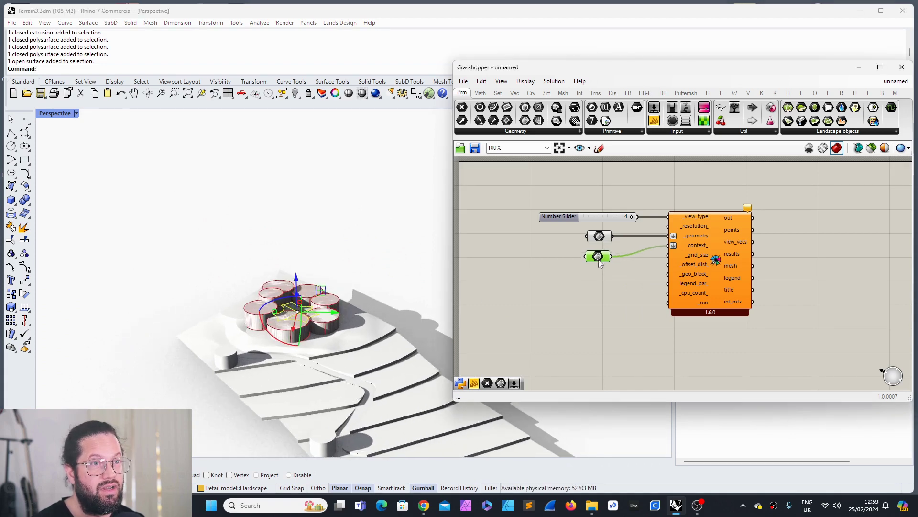
left_click_drag(600, 263, 602, 257)
scroll(320, 287, "down", 5)
scroll(321, 287, "up", 15)
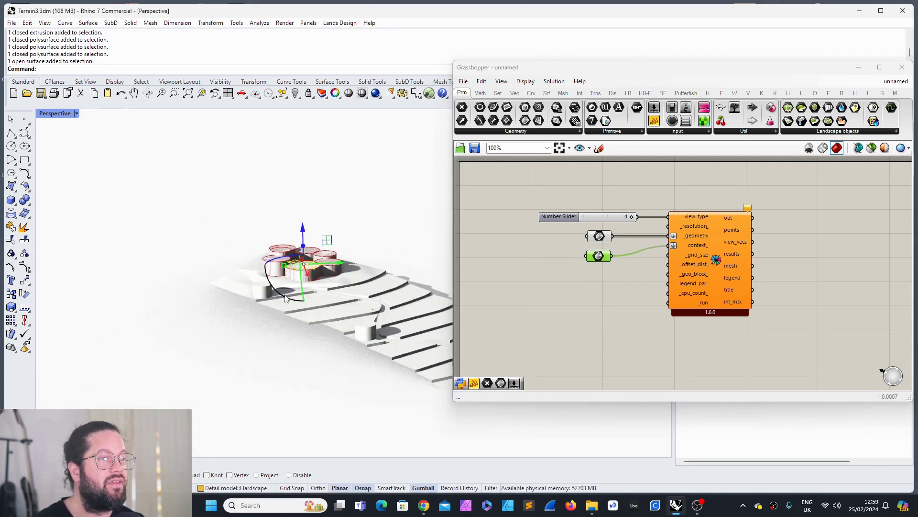
scroll(297, 277, "down", 12)
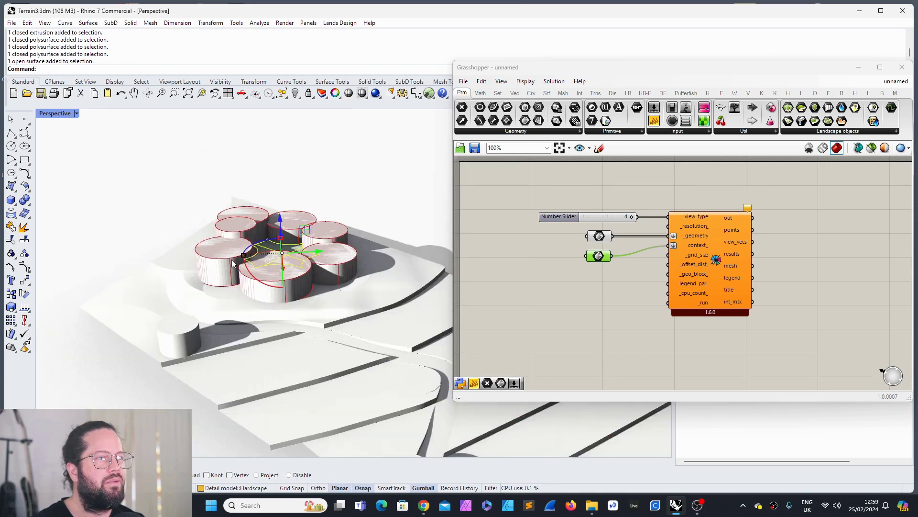
left_click(226, 259)
left_click(242, 222, "shift")
left_click(295, 220, "shift")
left_click(327, 231, "shift")
left_click(330, 255, "shift")
left_click(296, 277, "shift")
- Window-select the whole terrain and set it as the context parameter's geometry
scroll(386, 219, "down", 10)
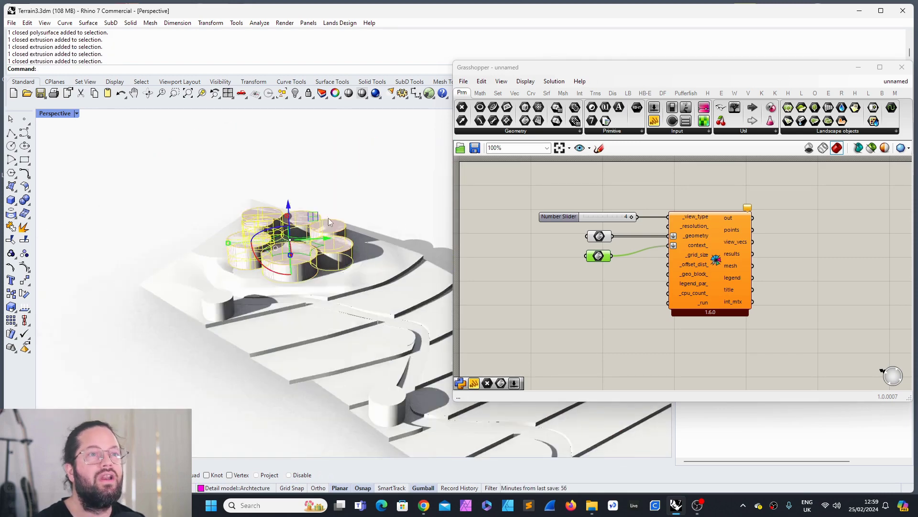
left_click(223, 217)
scroll(223, 216, "down", 4)
scroll(235, 201, "up", 4)
left_click_drag(185, 180, 451, 362)
right_click(598, 256)
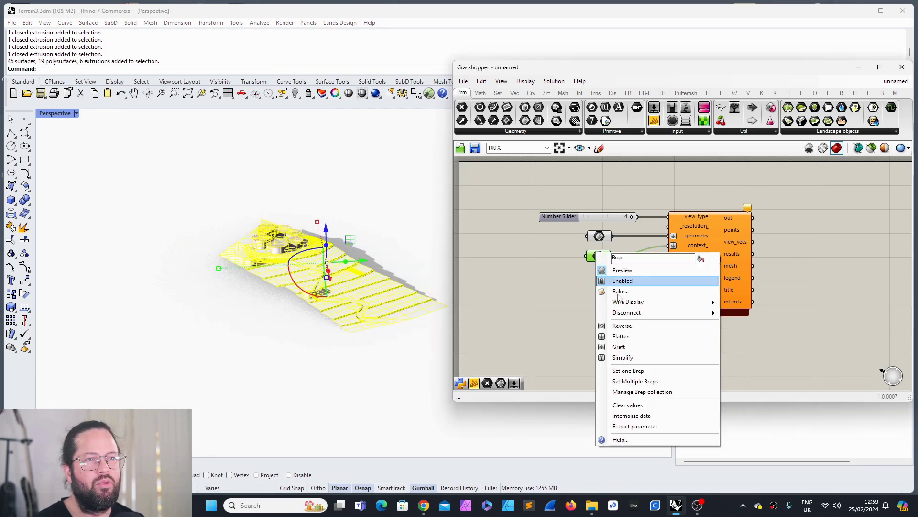
left_click(633, 382)
scroll(347, 262, "up", 12)
left_click(347, 261)
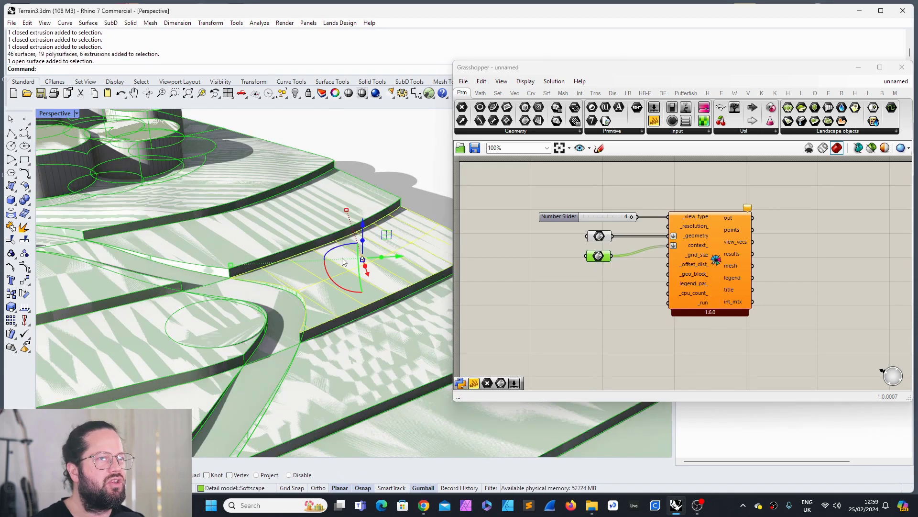
left_click(24, 307)
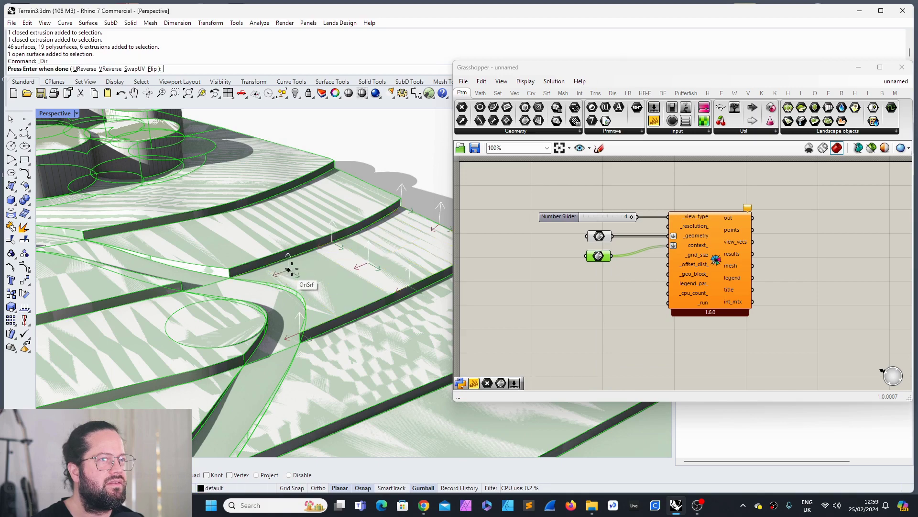
scroll(296, 266, "down", 5)
key("Return")
scroll(269, 258, "down", 8)
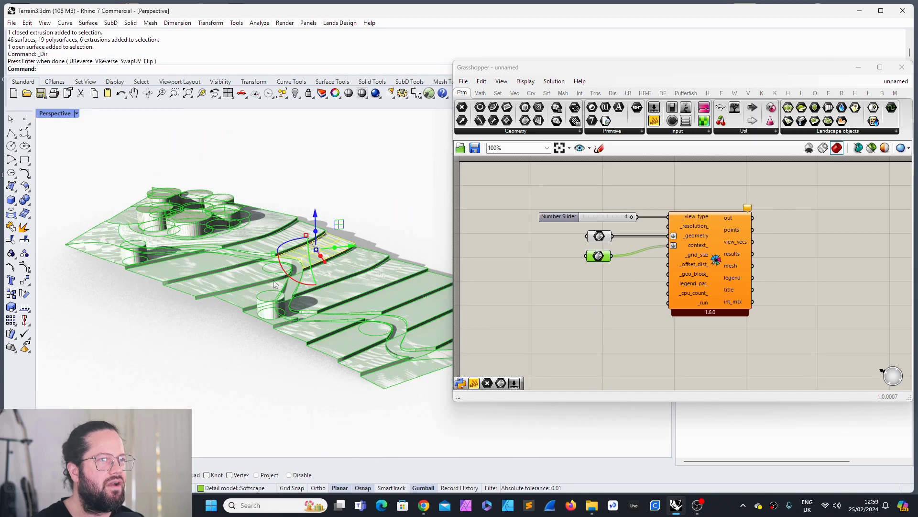
right_click_drag(264, 241, 283, 276)
scroll(266, 259, "down", 2)
scroll(134, 288, "up", 6)
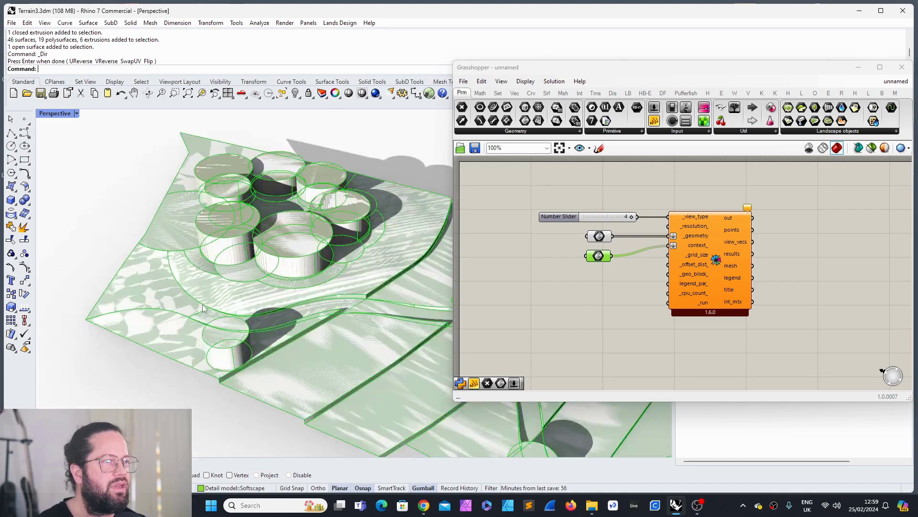
left_click(139, 278)
left_click(25, 308)
right_click_drag(210, 315, 168, 282)
scroll(180, 285, "down", 5)
scroll(131, 164, "up", 8)
double_click(207, 210)
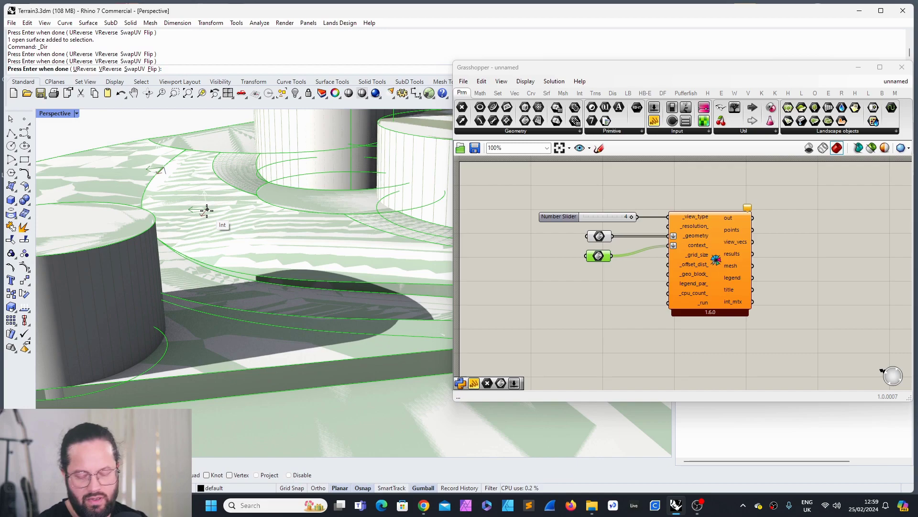
key("Return")
scroll(207, 210, "down", 6)
scroll(249, 262, "up", 2)
key("Escape")
right_click_drag(250, 262, 282, 282)
scroll(256, 272, "down", 5)
scroll(255, 272, "up", 9)
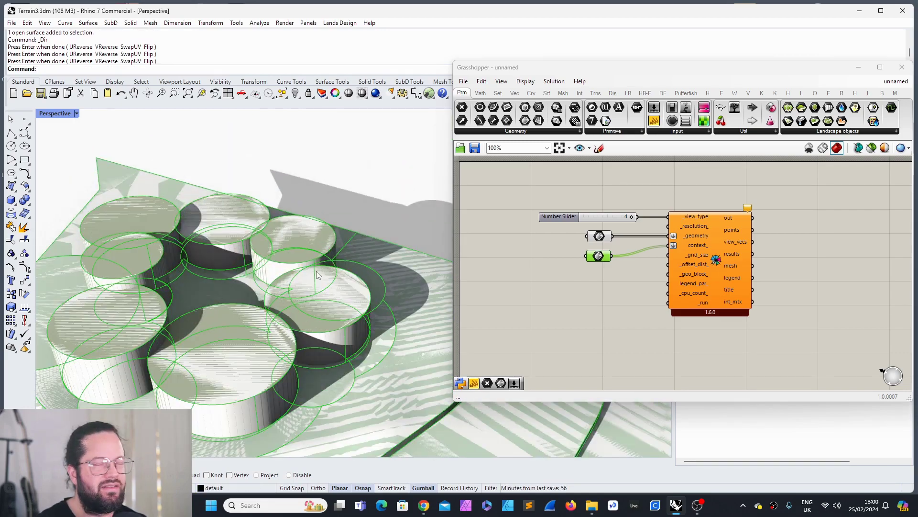
scroll(260, 271, "down", 5)
right_click_drag(282, 280, 226, 256)
scroll(183, 226, "up", 8)
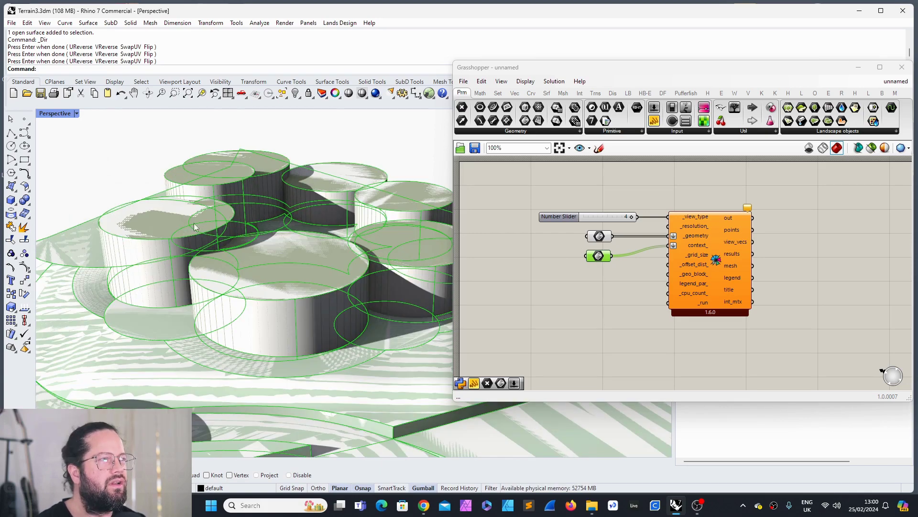
- Select all the cylindrical huts in the Rhino viewport
left_click(193, 224)
left_click(274, 281, "shift")
left_click(239, 184, "shift")
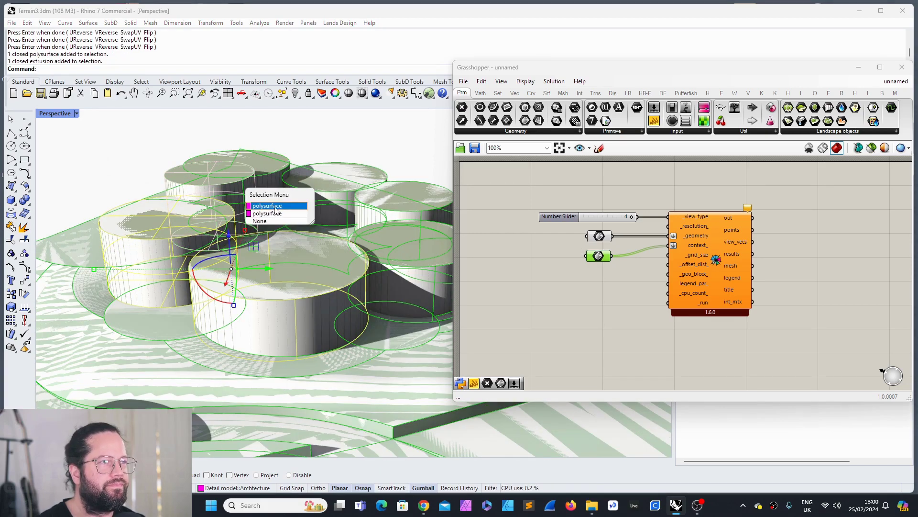
left_click(276, 206)
left_click(267, 163, "shift")
left_click(352, 173, "shift")
left_click(406, 191, "shift")
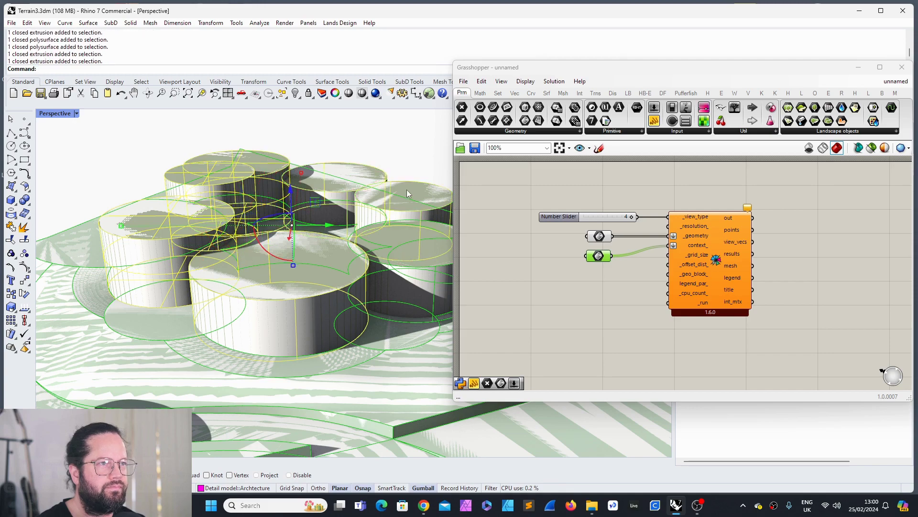
left_click(418, 252, "shift")
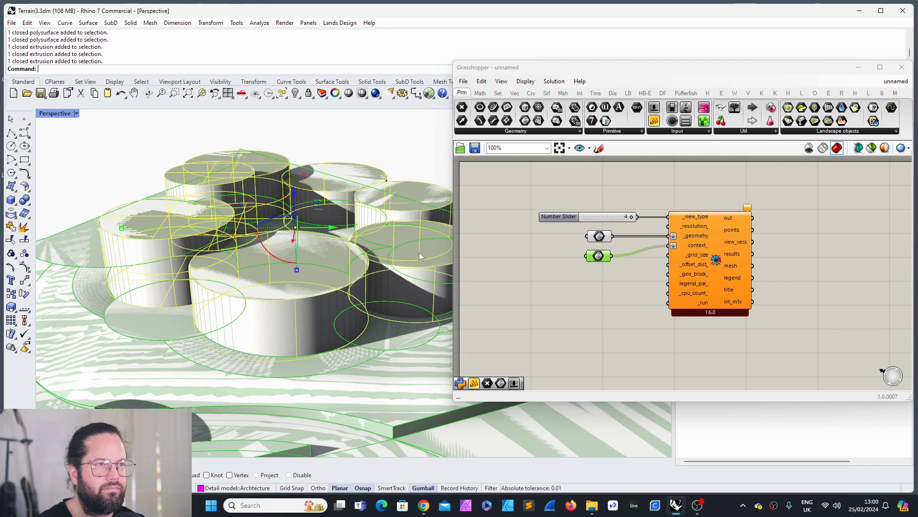
- Turn off Preview on the context (terrain) Brep parameter
left_click(295, 98)
scroll(290, 194, "down", 5)
right_click(599, 256)
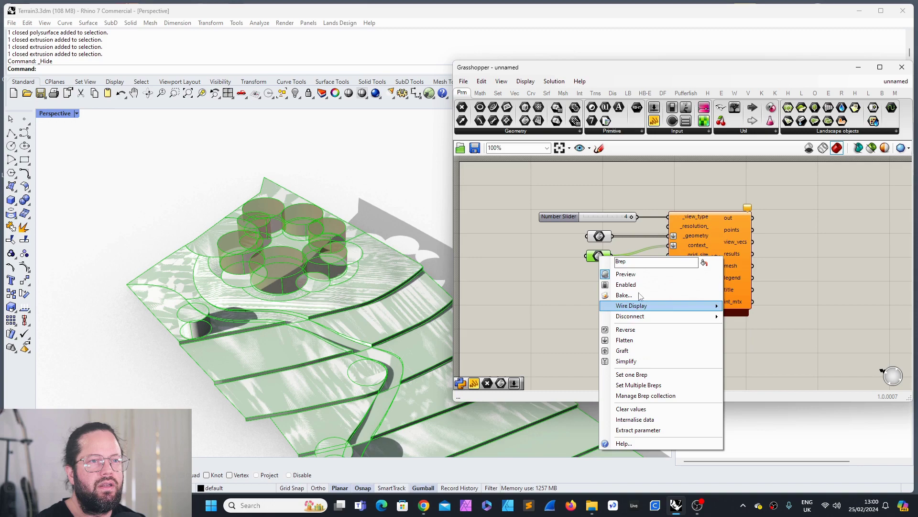
left_click(622, 274)
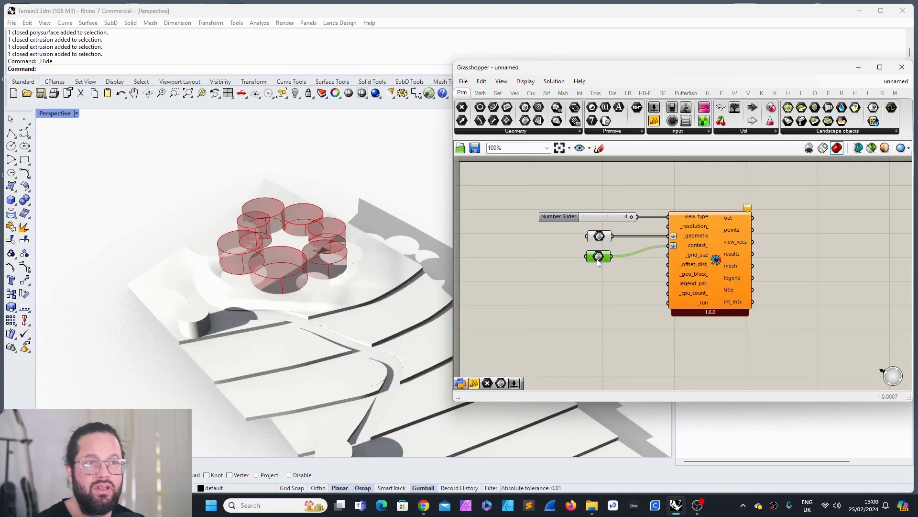
left_click_drag(599, 257, 600, 257)
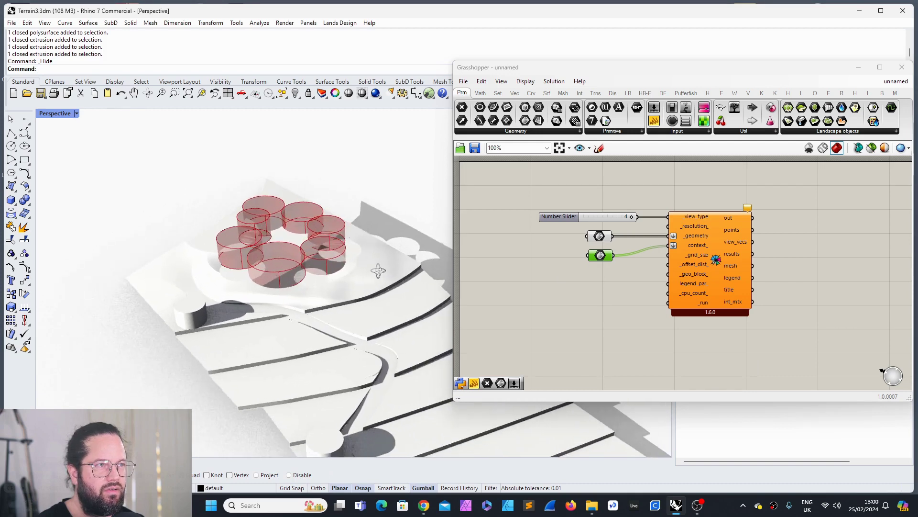
- Turn off Preview on the huts geometry Brep parameter
left_click(600, 237)
right_click(601, 239)
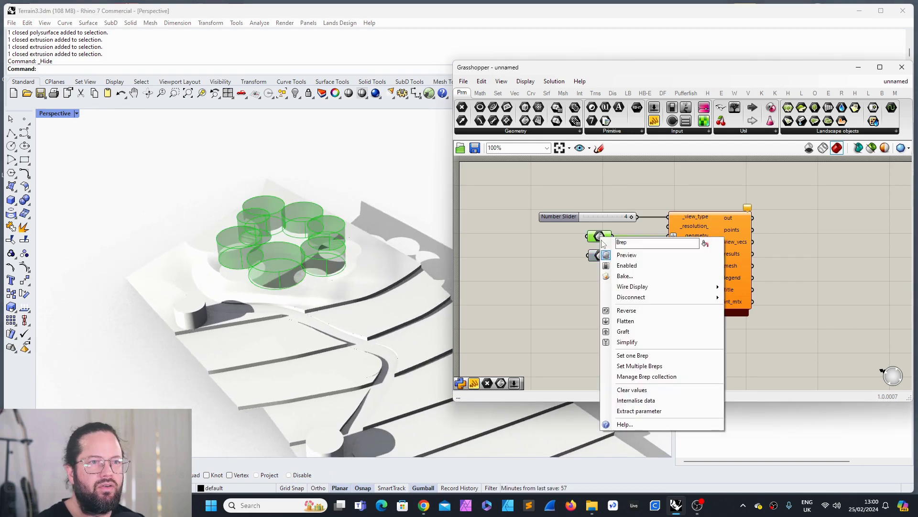
left_click(637, 259)
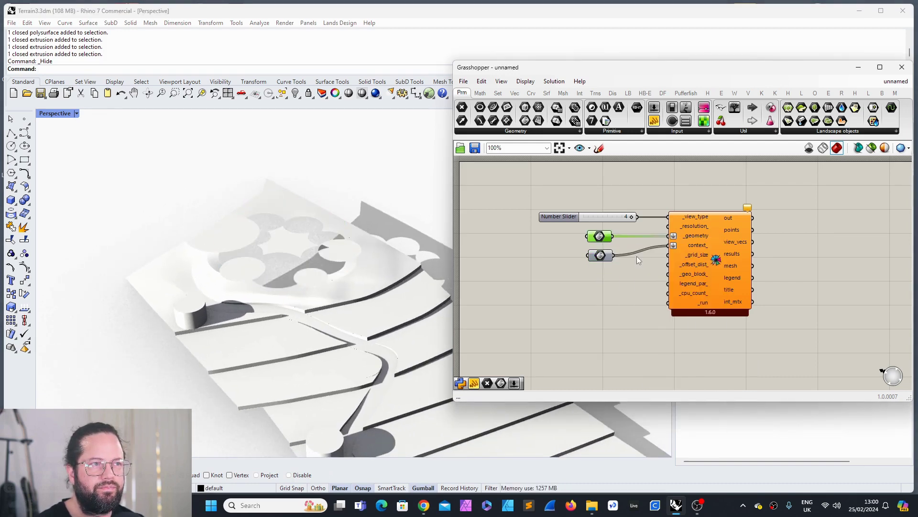
right_click_drag(271, 265, 287, 304)
scroll(320, 245, "down", 6)
right_click_drag(320, 246, 313, 205)
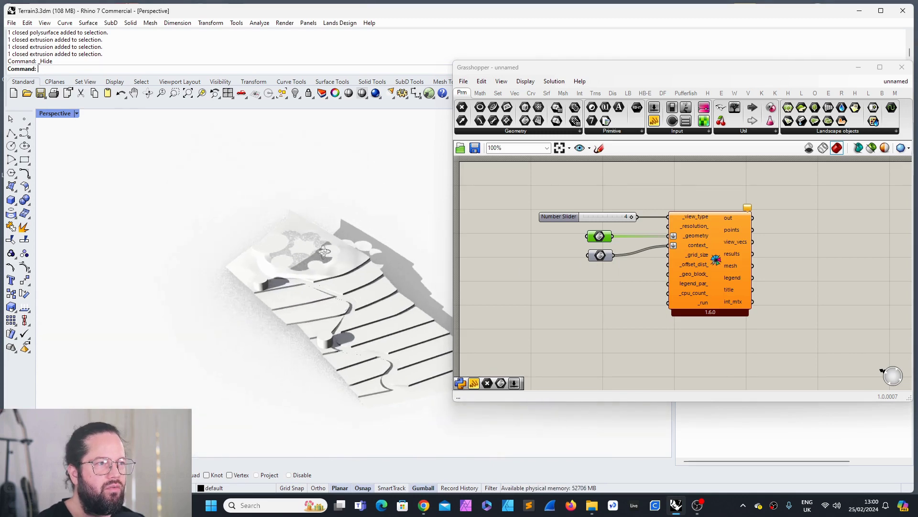
- Add a number slider set to 0.2 and wire it into _offset_dist
left_click_drag(715, 237, 752, 240)
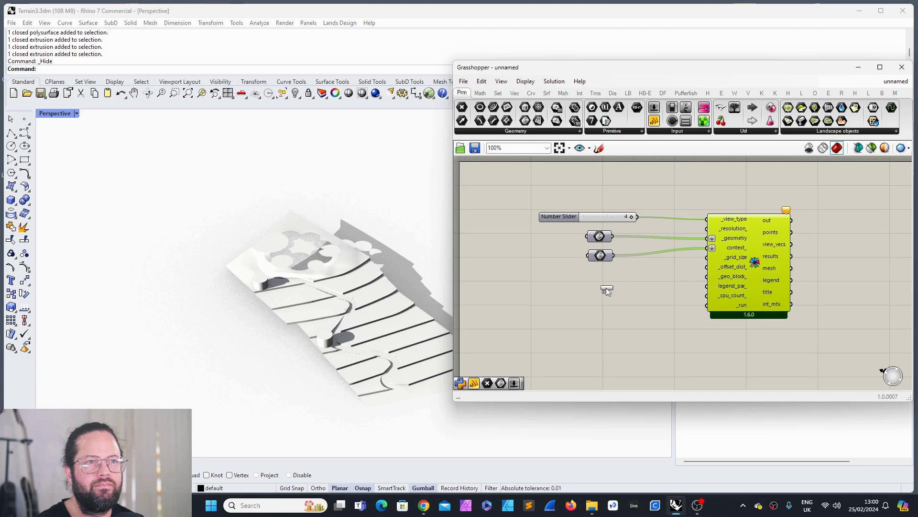
left_click(607, 288)
left_click_drag(574, 288, 557, 289)
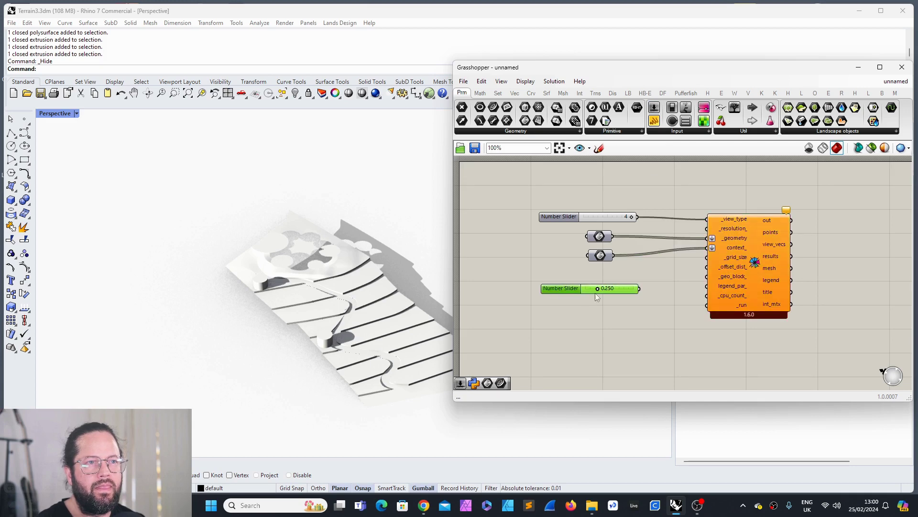
double_click(612, 290)
type("0")
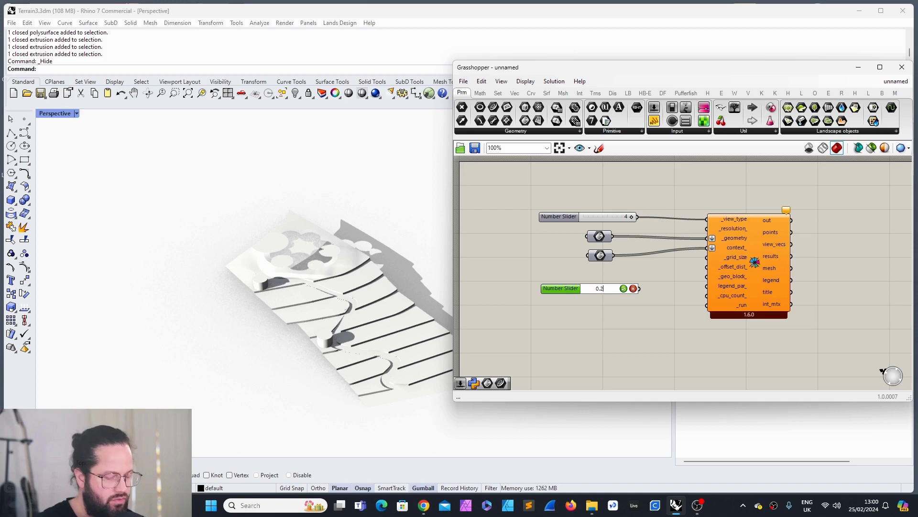
type(".2")
key("Return")
left_click_drag(639, 288, 708, 267)
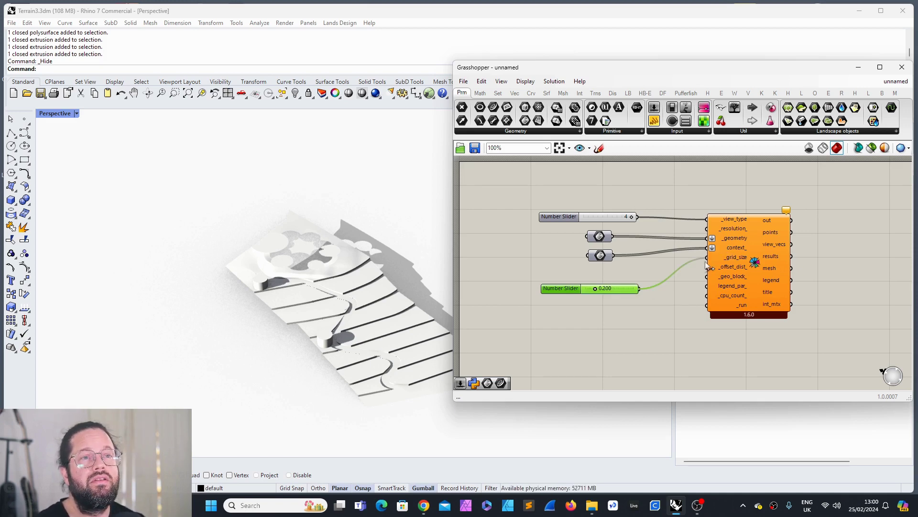
left_click_drag(617, 289, 613, 273)
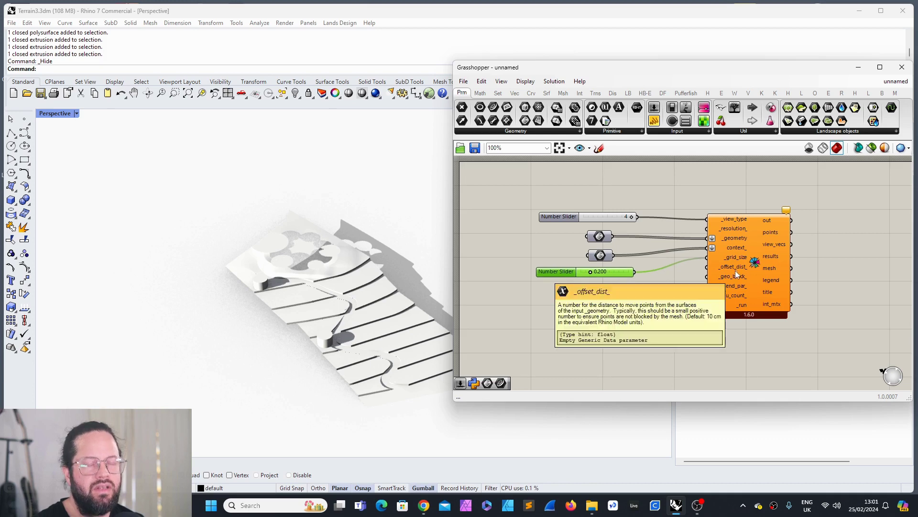
- Select the Ladybug view analysis component on the canvas
mouse_move(736, 277)
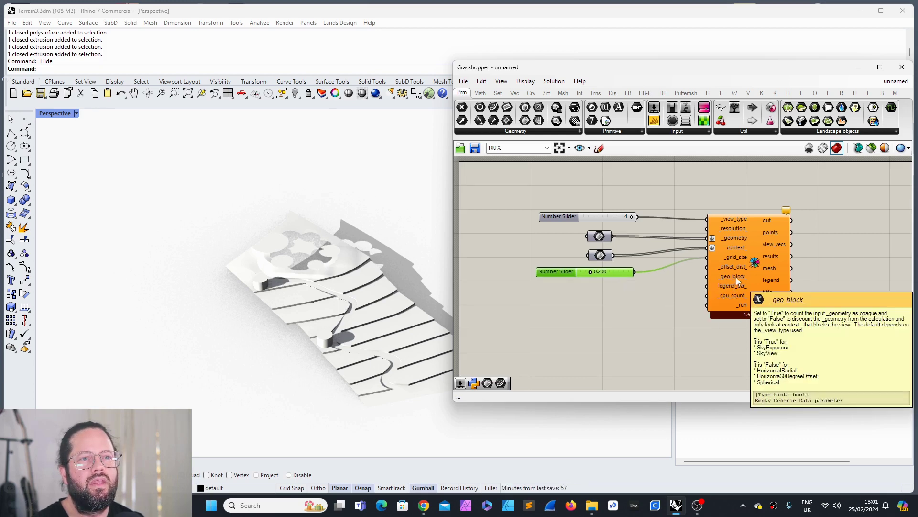
left_click(736, 277)
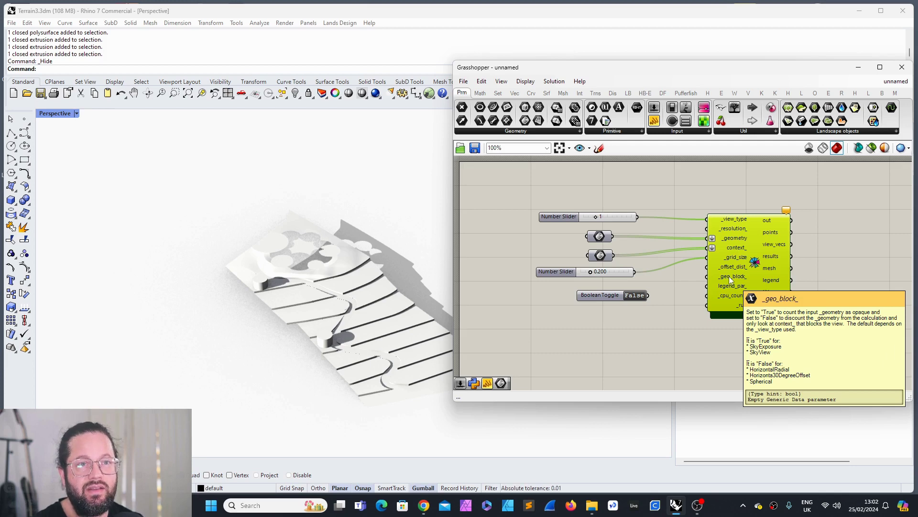
- Line the view type slider up beside the _view_type input
mouse_move(595, 216)
left_mouse_down()
mouse_move(605, 206)
mouse_move(596, 218)
left_mouse_up()
left_click(607, 331)
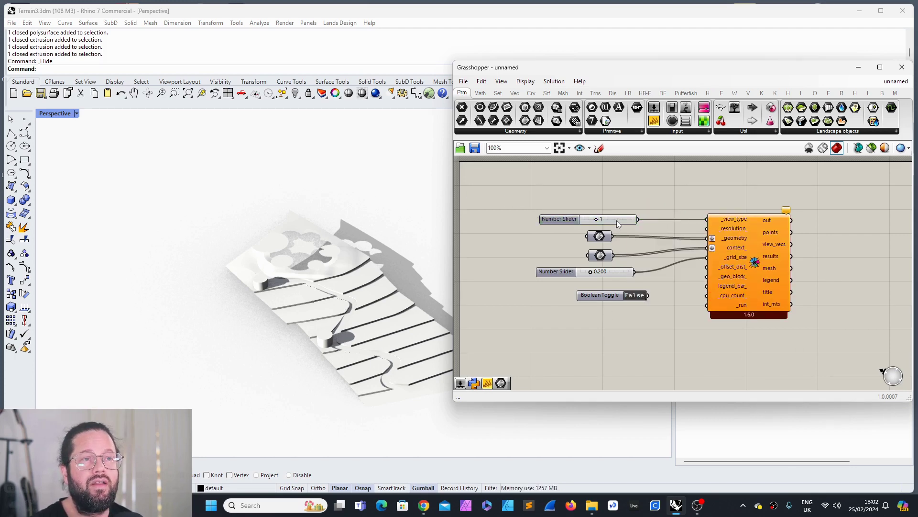
mouse_move(616, 220)
left_mouse_down()
mouse_move(623, 218)
mouse_move(613, 218)
left_mouse_up()
- Wire the Boolean toggle into _run and switch it to True
left_click(601, 298)
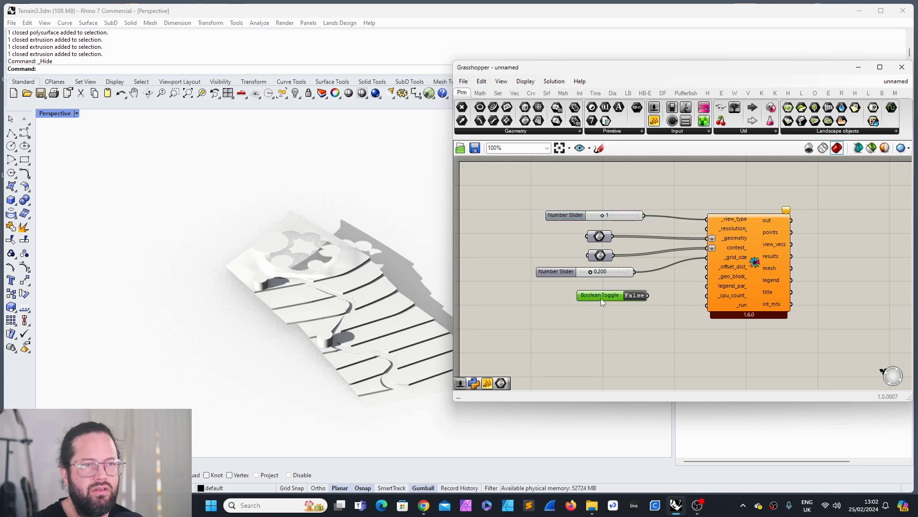
left_click_drag(598, 297, 707, 306)
left_click_drag(577, 309, 571, 303)
left_click(654, 354)
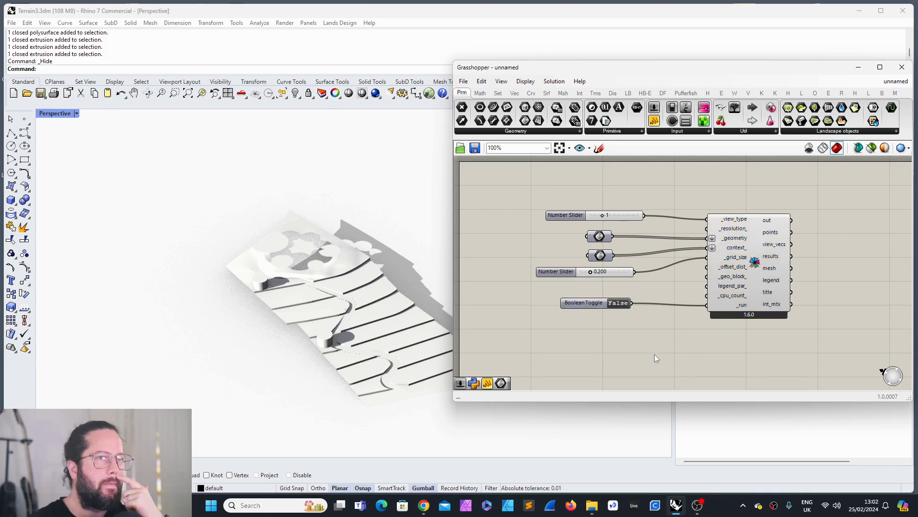
left_click(739, 293)
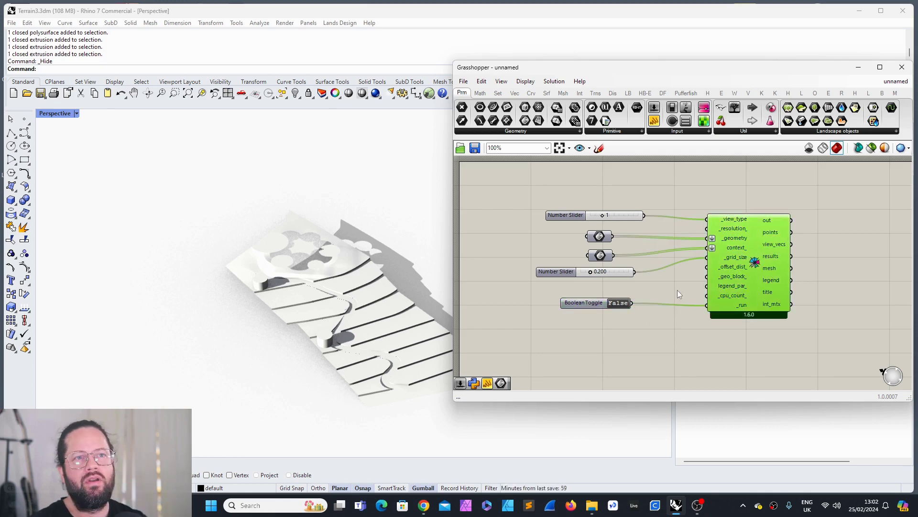
left_click(587, 305)
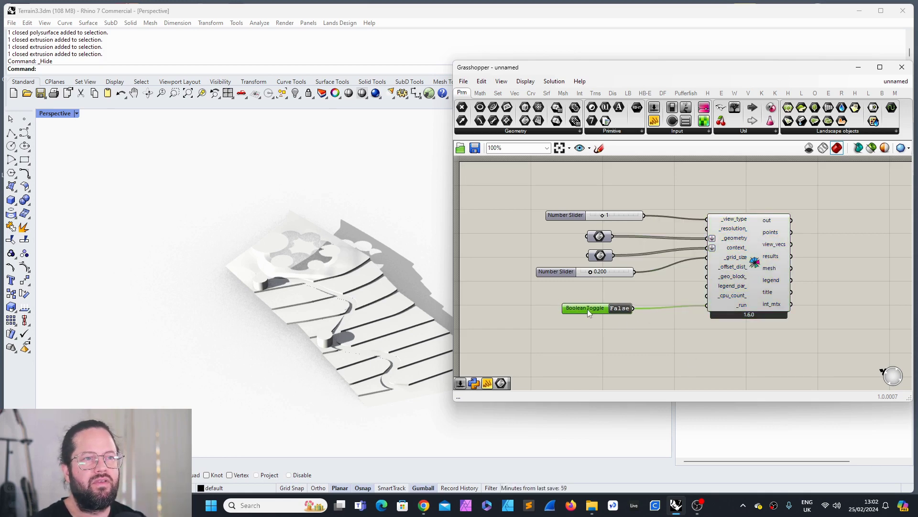
double_click(620, 306)
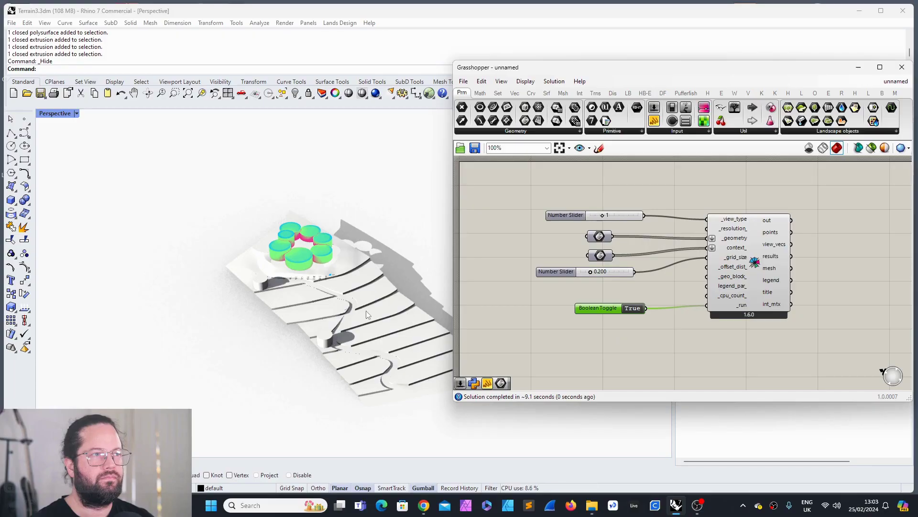
- Shift the Grasshopper window aside and orbit around the coloured huts from several angles
left_click_drag(550, 69, 669, 72)
scroll(341, 286, "up", 5)
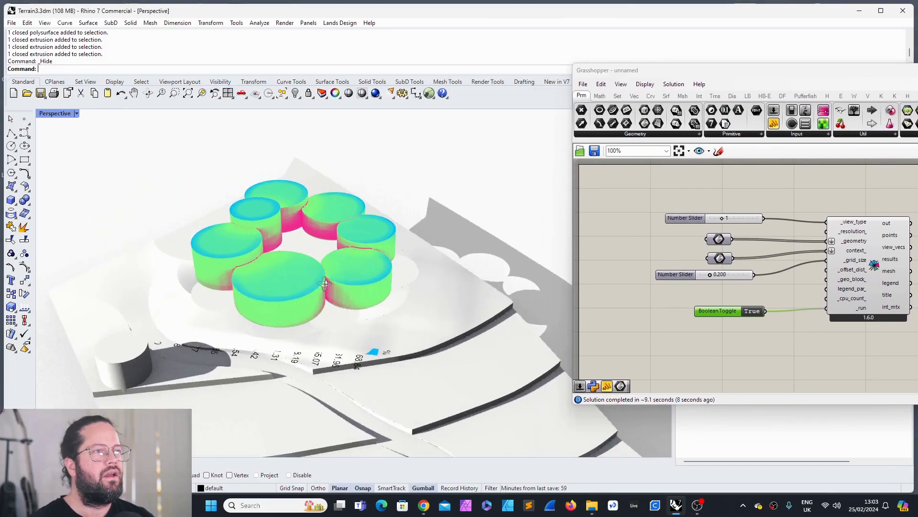
right_click_drag(341, 286, 322, 282)
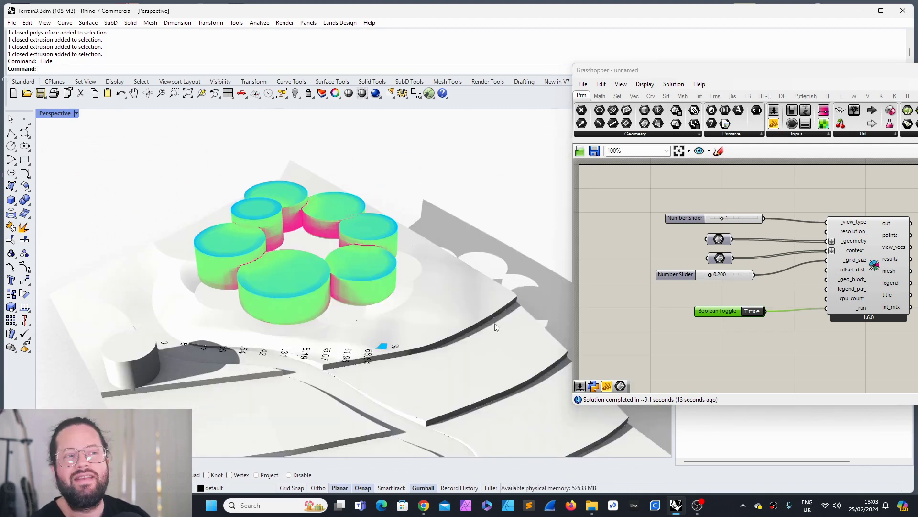
right_click_drag(317, 206, 360, 275)
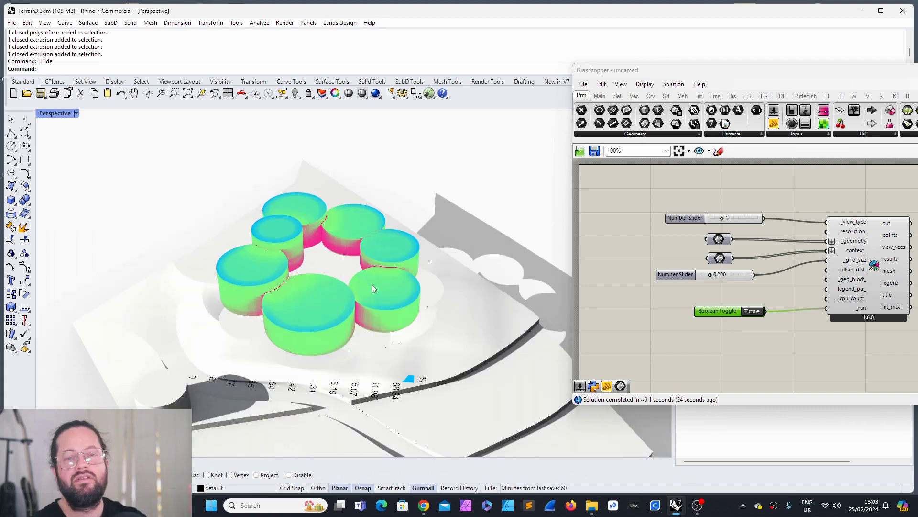
right_click_drag(371, 284, 377, 310)
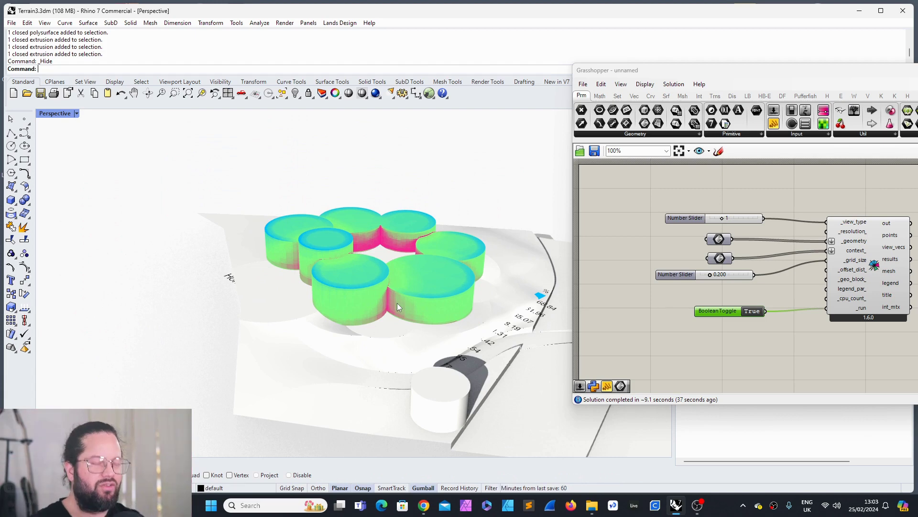
right_click_drag(495, 263, 345, 331)
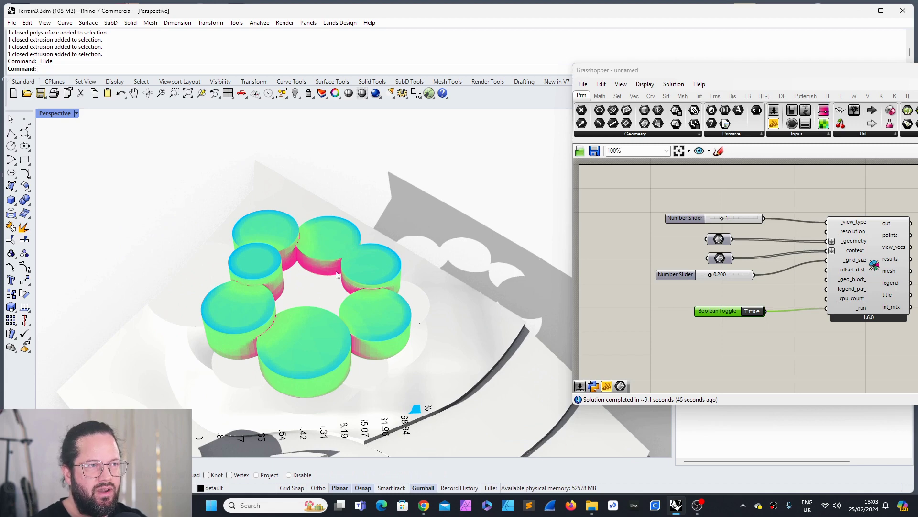
scroll(336, 274, "up", 6)
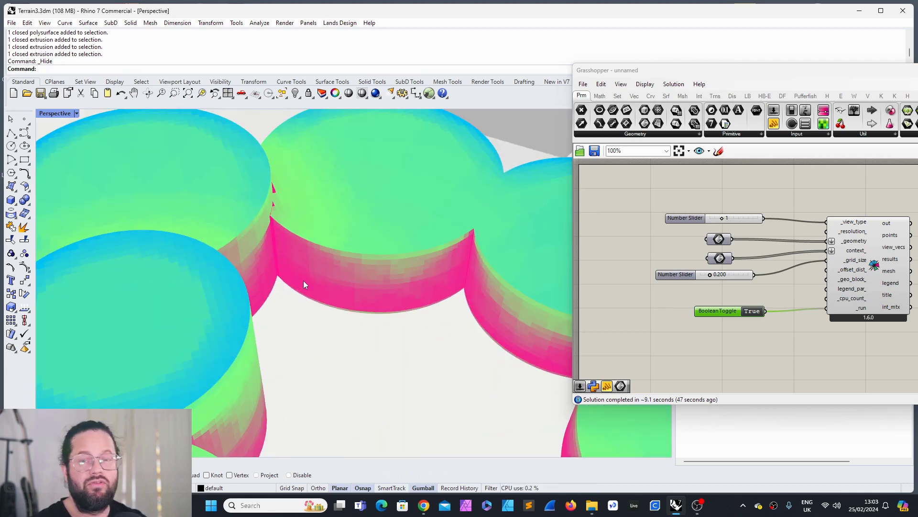
scroll(344, 301, "down", 7)
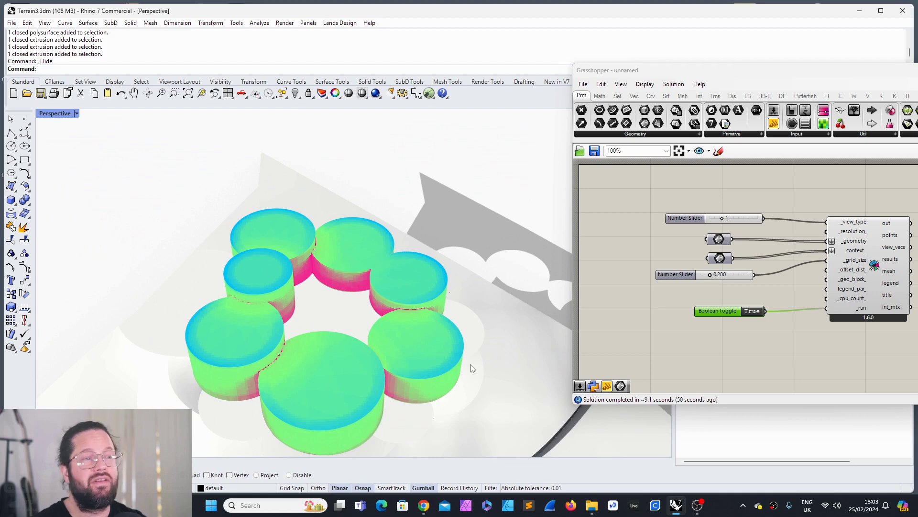
right_click_drag(471, 368, 319, 296)
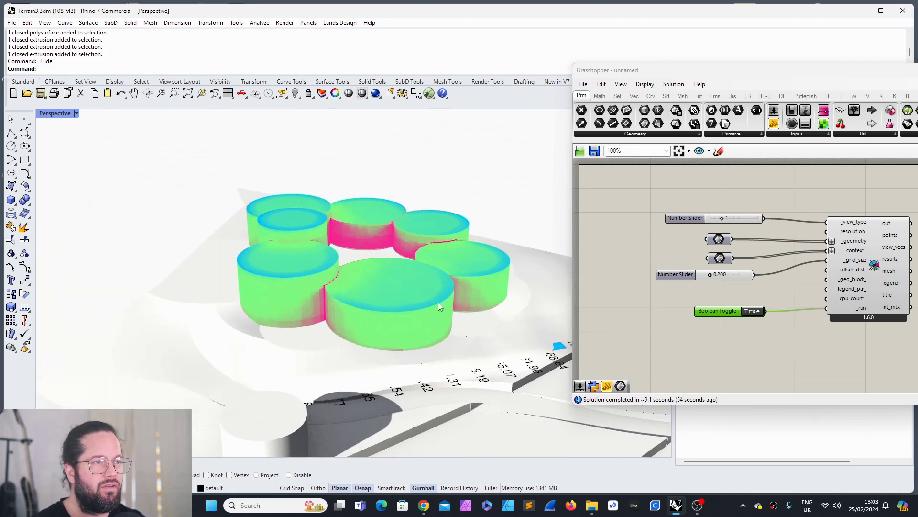
right_click_drag(438, 302, 290, 286)
- Zoom in and out over the hut ring, then bring the Grasshopper window back onto the screen
scroll(347, 269, "up", 5)
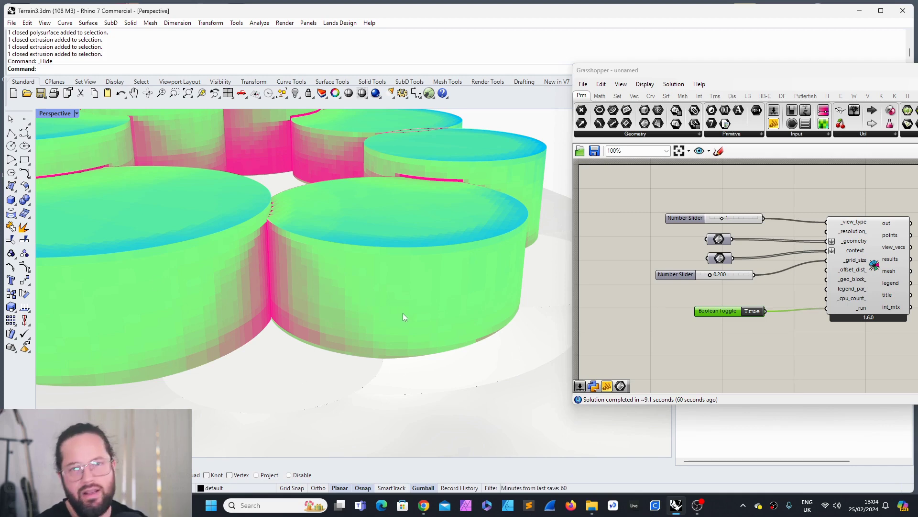
scroll(336, 280, "down", 10)
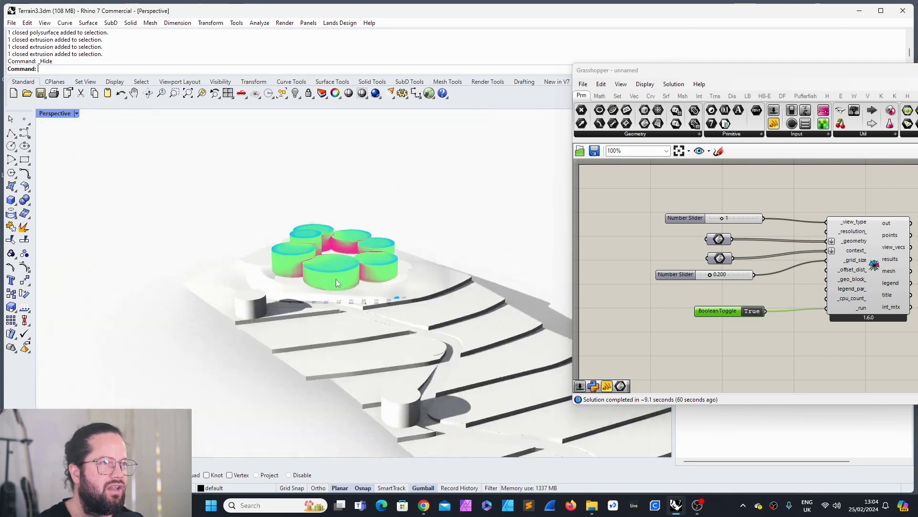
right_click_drag(335, 279, 385, 323)
scroll(386, 323, "up", 8)
scroll(397, 329, "down", 6)
scroll(271, 306, "up", 5)
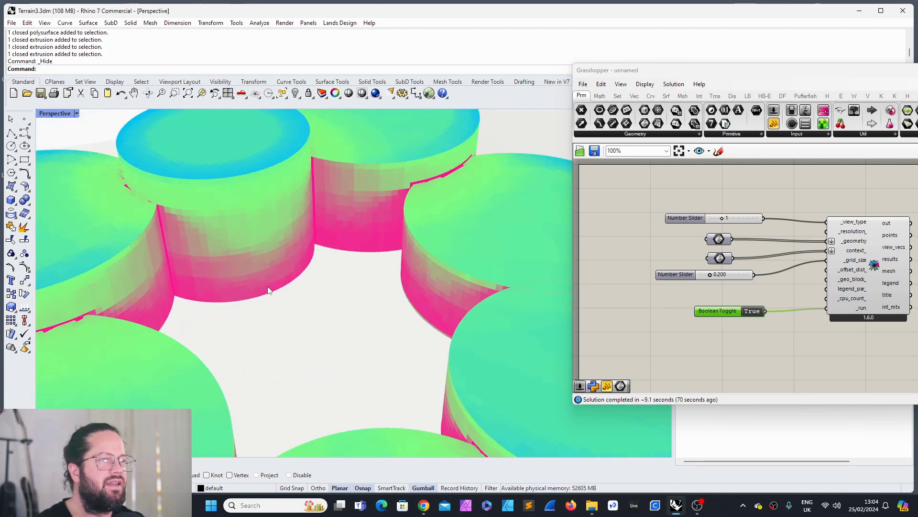
scroll(287, 291, "down", 2)
scroll(202, 246, "down", 2)
scroll(229, 234, "up", 3)
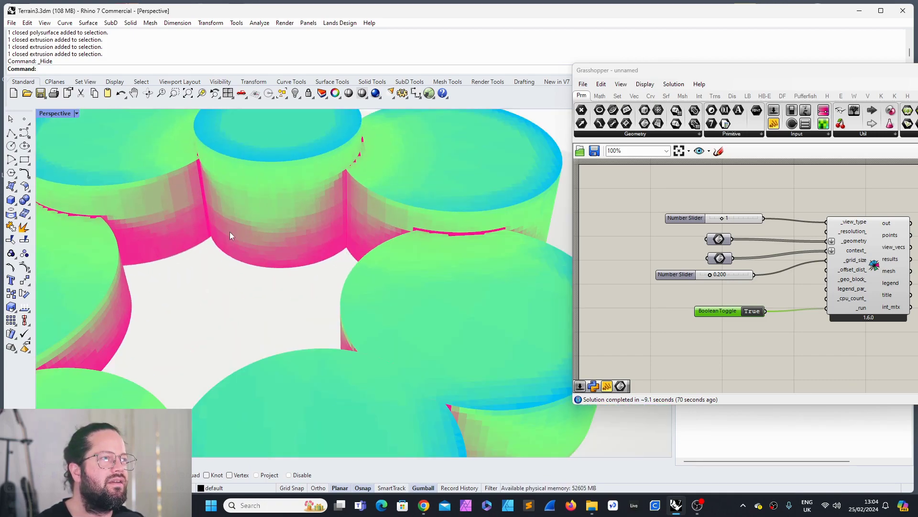
scroll(256, 272, "down", 4)
scroll(311, 253, "up", 1)
scroll(315, 259, "up", 3)
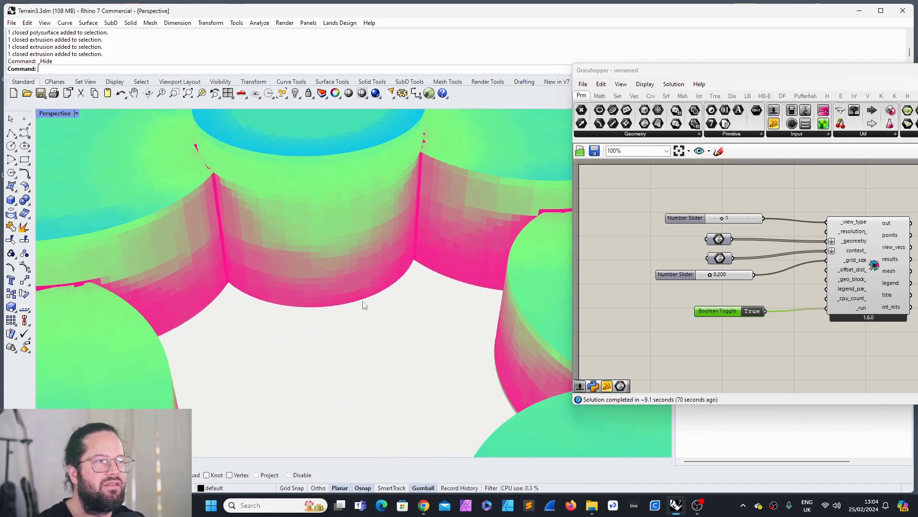
scroll(364, 304, "down", 6)
scroll(430, 317, "up", 1)
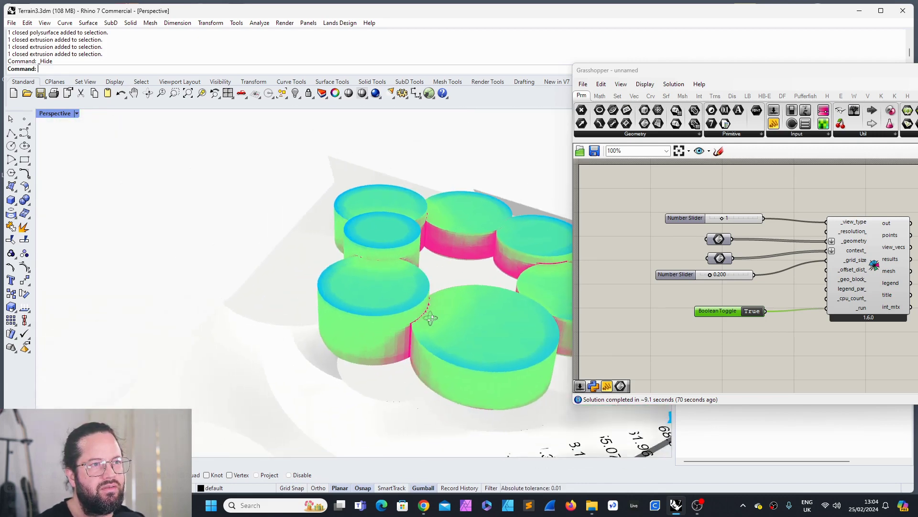
scroll(430, 317, "up", 5)
scroll(142, 205, "down", 8)
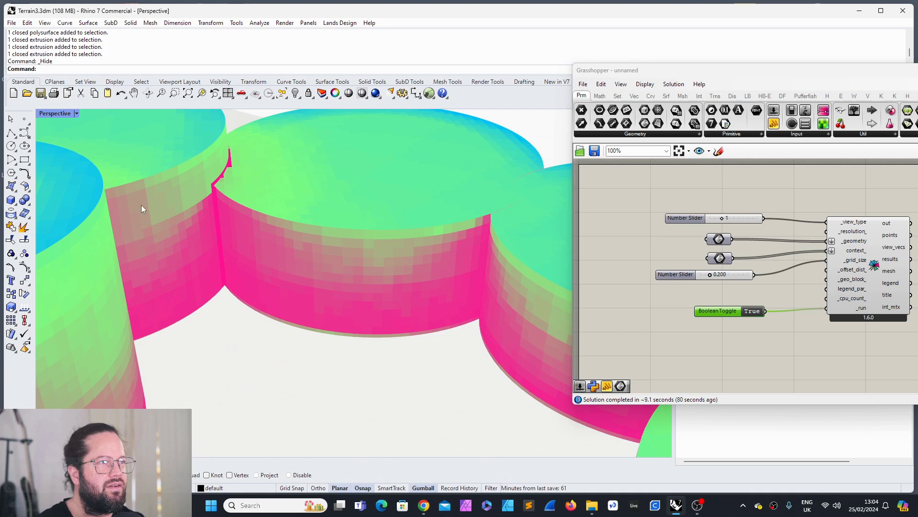
scroll(368, 281, "up", 4)
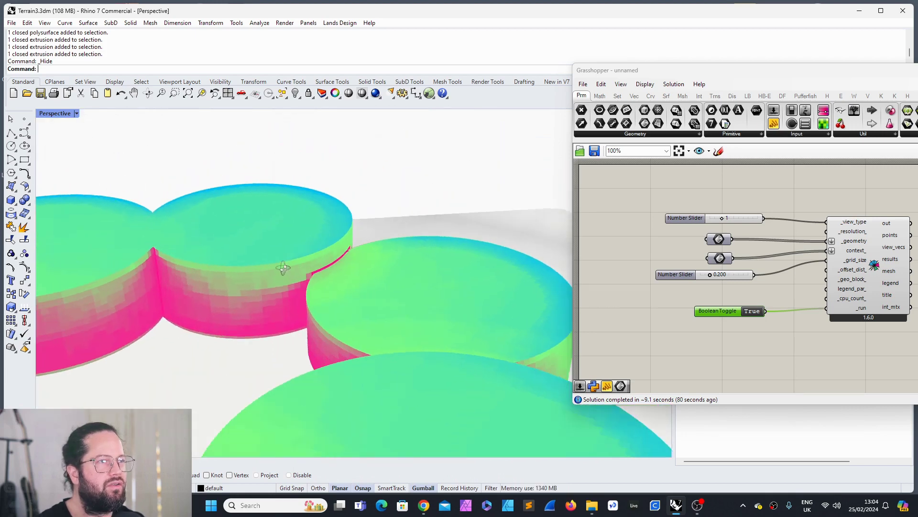
scroll(297, 320, "down", 6)
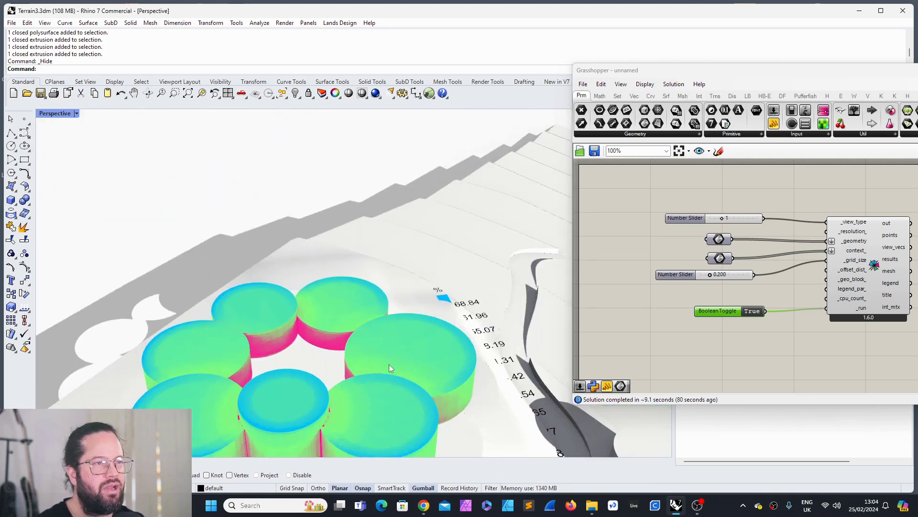
right_click_drag(389, 363, 386, 336)
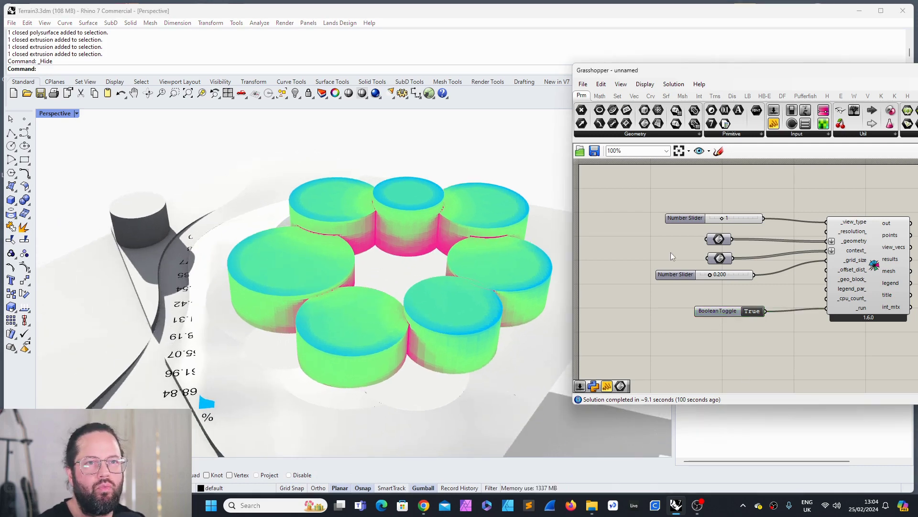
scroll(746, 261, "down", 4)
scroll(746, 259, "up", 5)
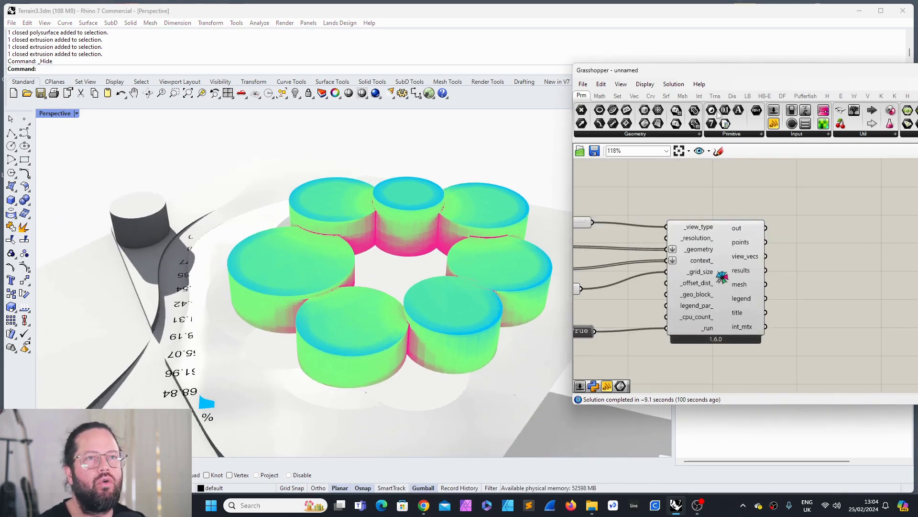
left_click_drag(712, 78, 486, 76)
- Add Ladybug Color Range and Legend Parameters components, placing the legend below the view analysis
left_click(523, 94)
left_click_drag(689, 109, 660, 242)
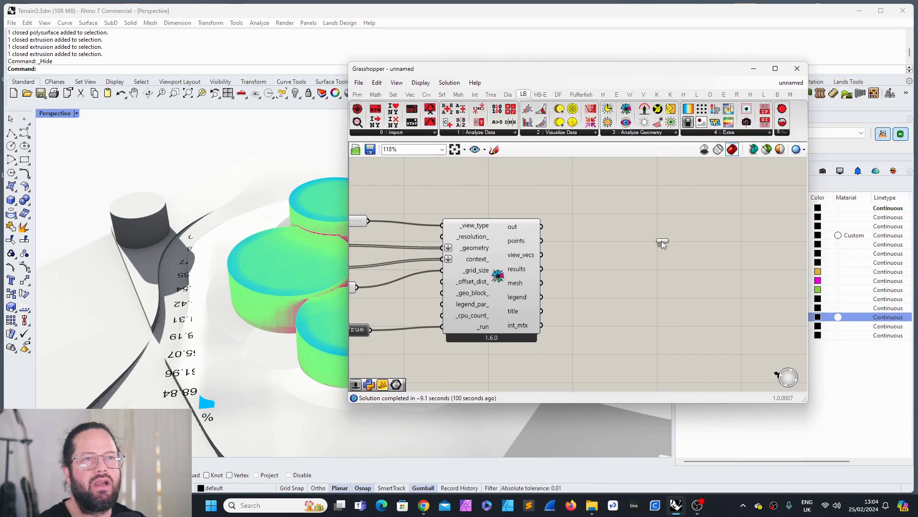
scroll(737, 258, "down", 3)
scroll(736, 258, "up", 3)
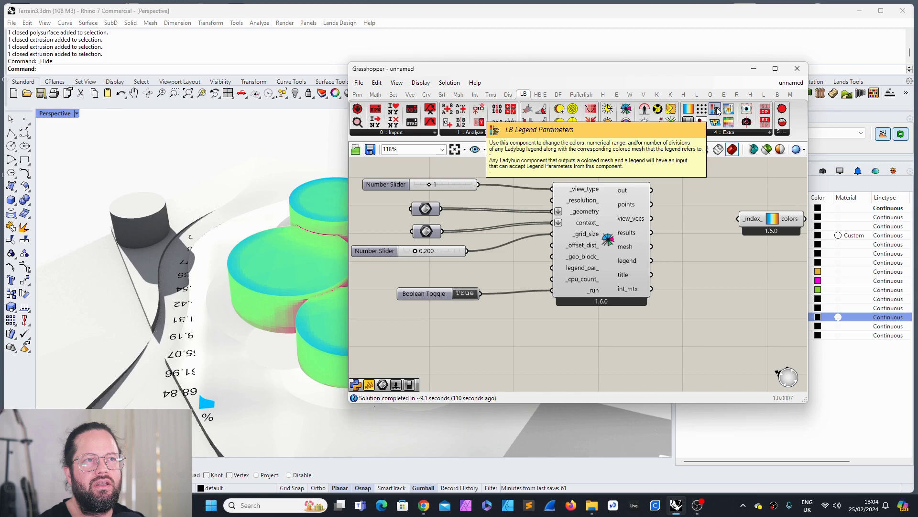
left_click_drag(718, 111, 724, 299)
scroll(663, 342, "up", 3)
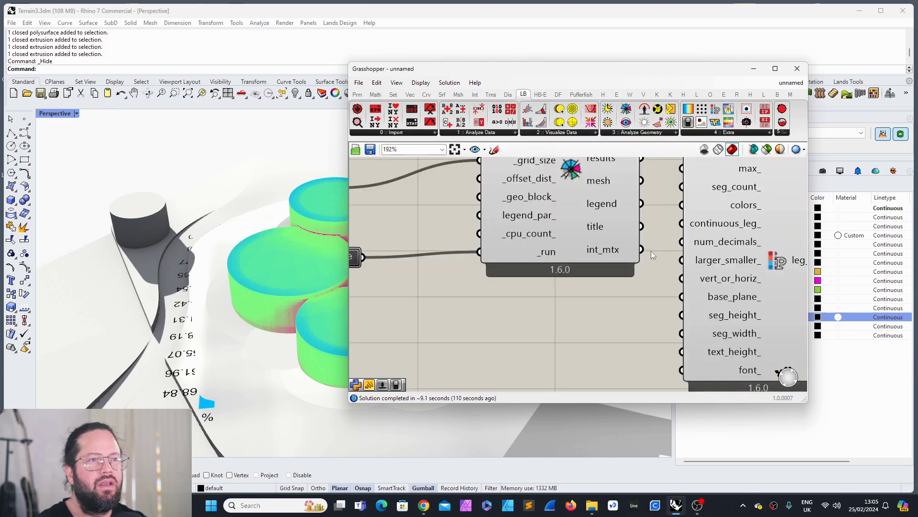
scroll(713, 237, "down", 4)
left_click_drag(723, 239, 627, 308)
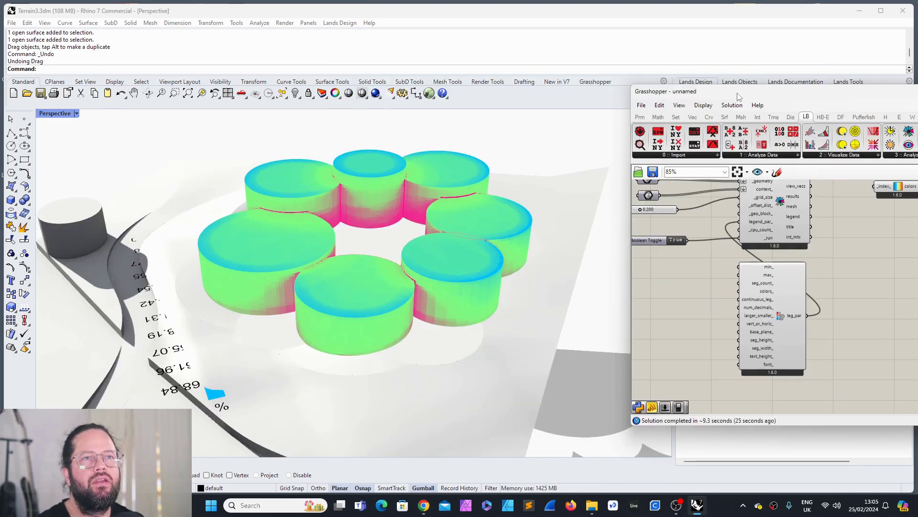
left_click_drag(739, 93, 608, 93)
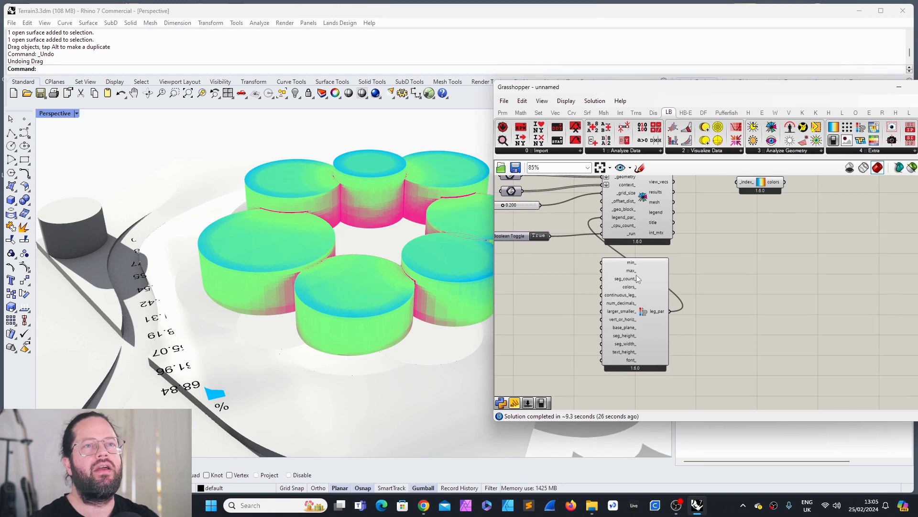
left_click_drag(653, 283, 690, 292)
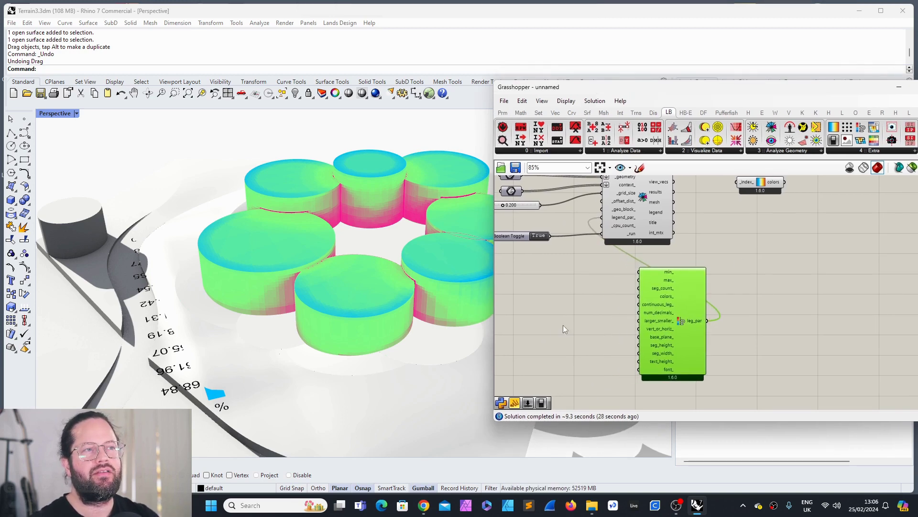
double_click(573, 293)
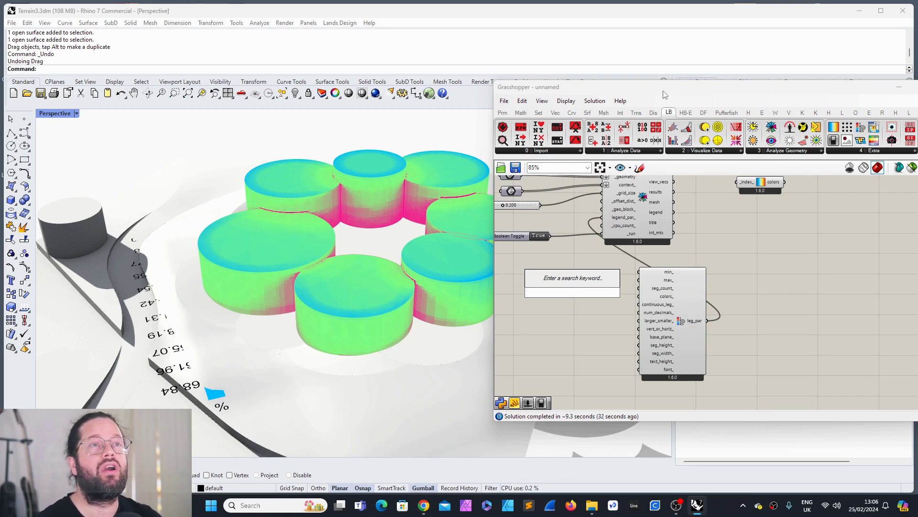
left_click_drag(665, 93, 549, 90)
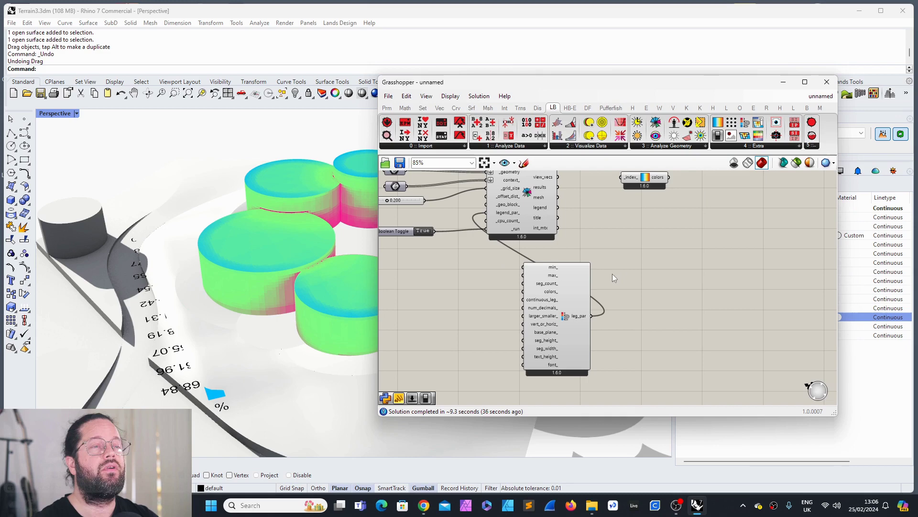
left_click_drag(553, 290, 525, 283)
left_click(618, 262)
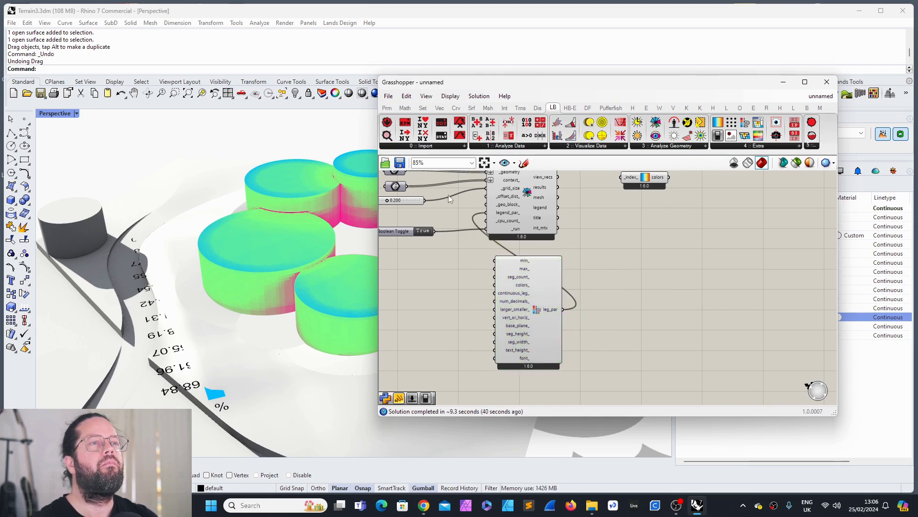
- Duplicate the 0.200 number slider and place the copy beside the Legend Parameters component
left_click(403, 200)
key("ctrl+c")
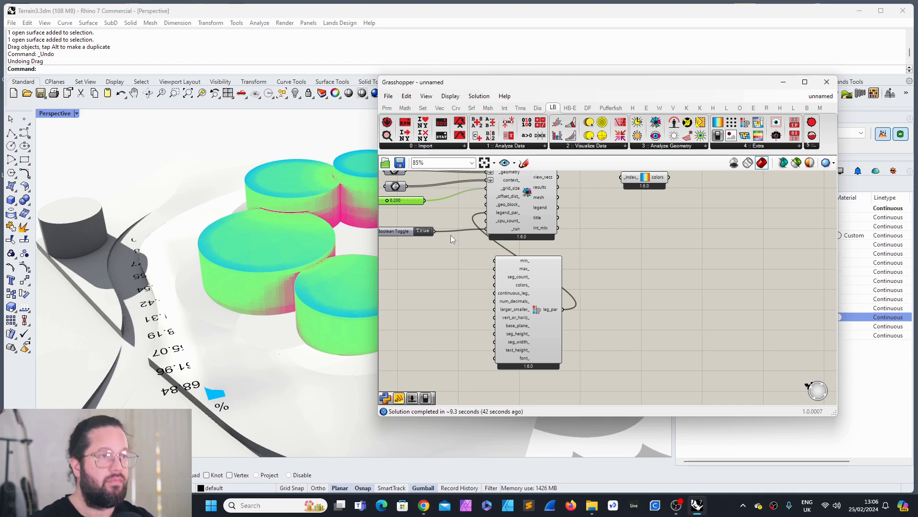
key("ctrl+v")
left_click_drag(409, 205, 435, 293)
scroll(659, 311, "down", 3)
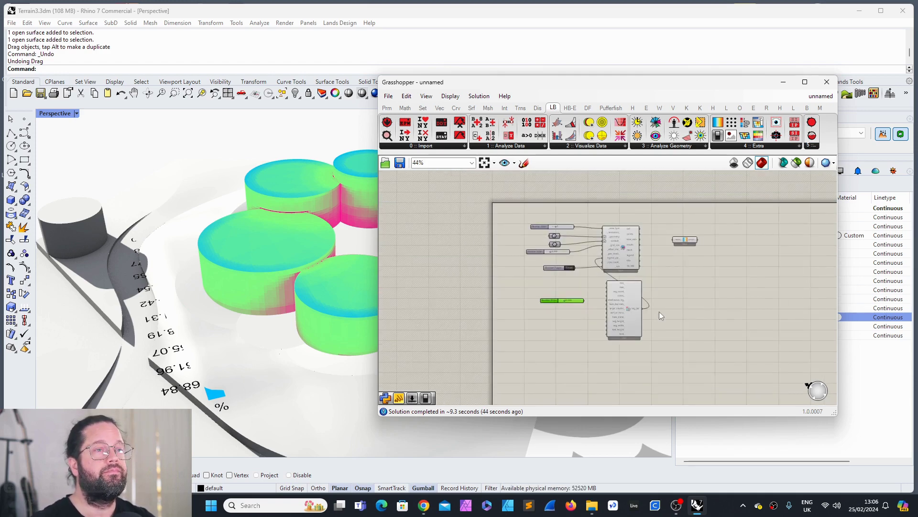
scroll(601, 295, "up", 5)
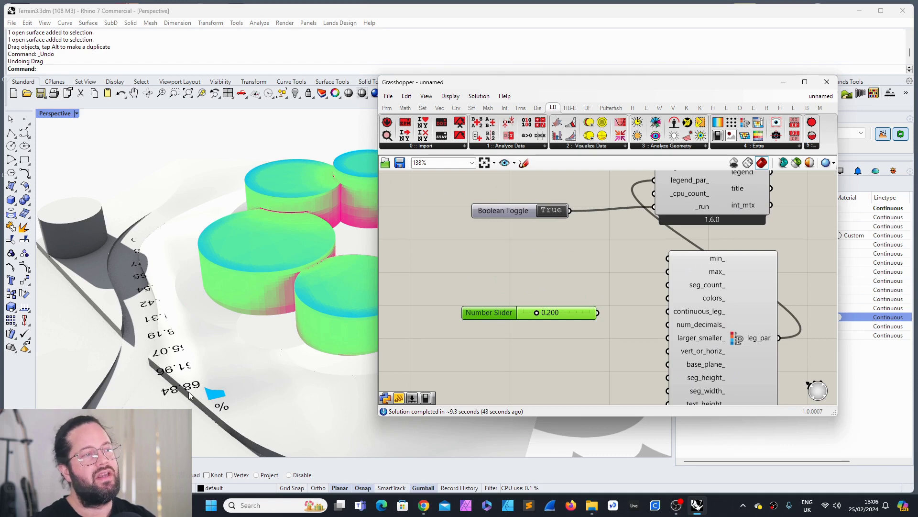
- Make the copied slider whole-number with a maximum of 100 and wire it into max_
double_click(497, 313)
left_click(508, 289)
left_click(523, 340)
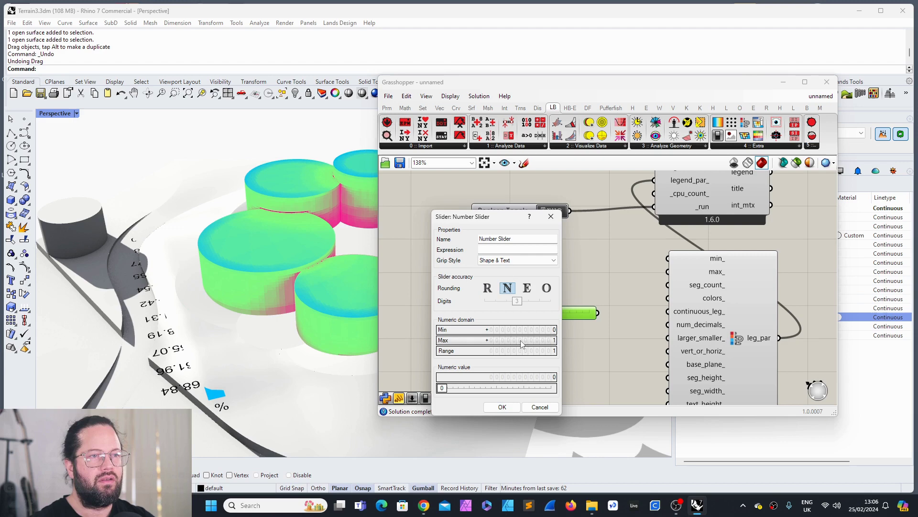
type("00")
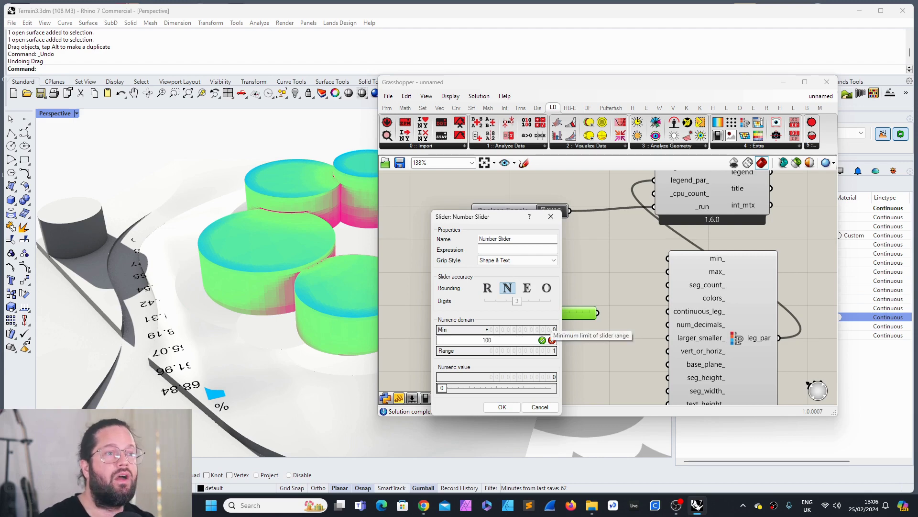
left_click(503, 407)
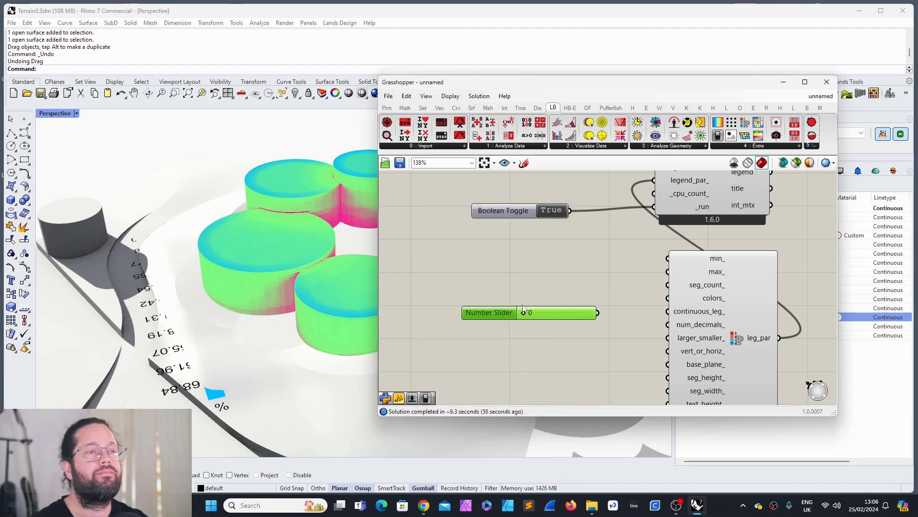
left_click_drag(580, 316, 665, 275)
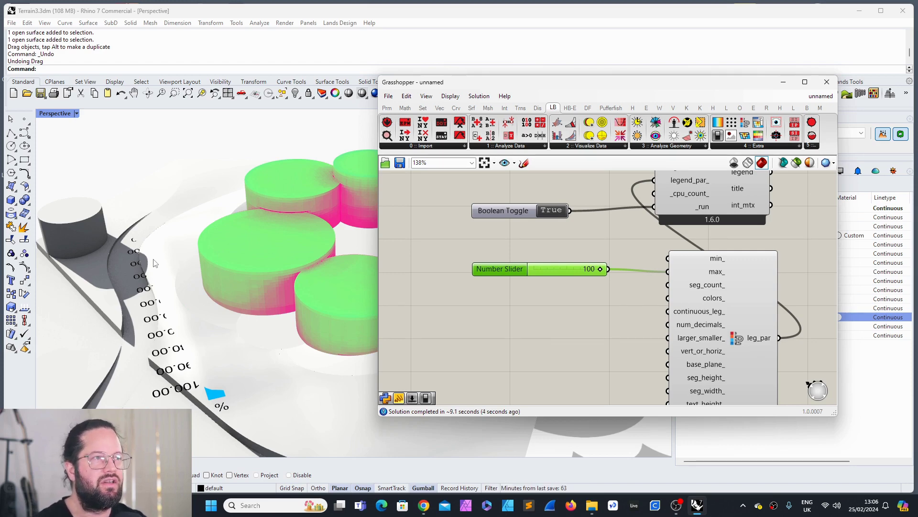
- Orbit around the huts to check the rescaled colours, then nudge the 100 slider into place
right_click_drag(155, 262, 164, 272)
scroll(232, 322, "down", 7)
right_click_drag(231, 322, 312, 269)
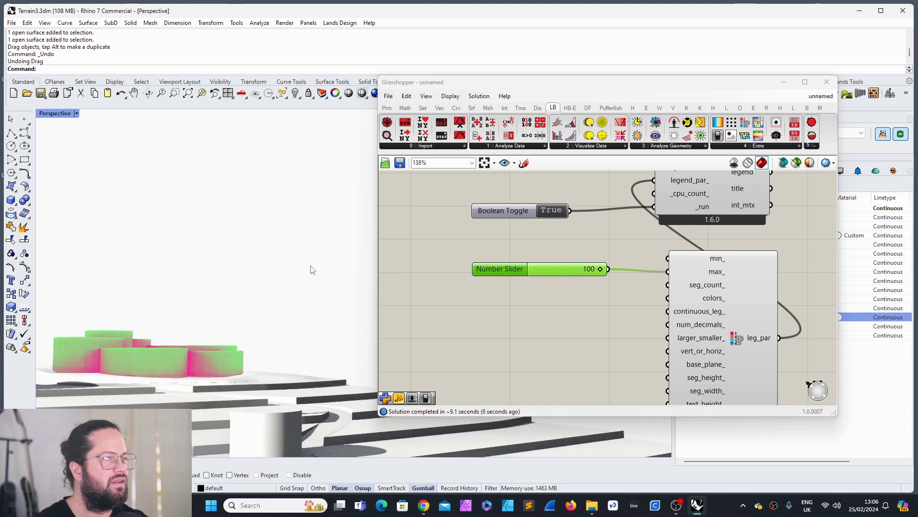
scroll(306, 289, "down", 9)
right_click_drag(267, 362, 263, 415)
scroll(238, 316, "up", 6)
scroll(238, 316, "up", 2)
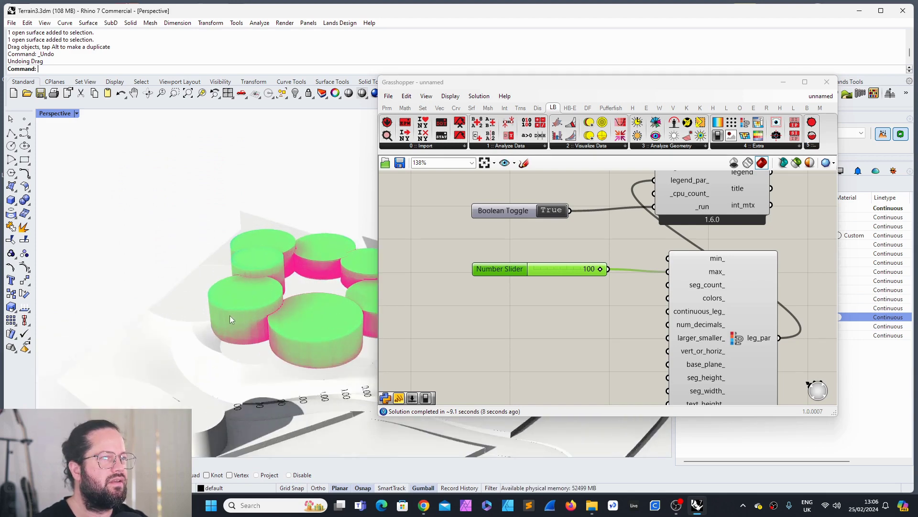
scroll(220, 313, "down", 5)
scroll(270, 337, "up", 4)
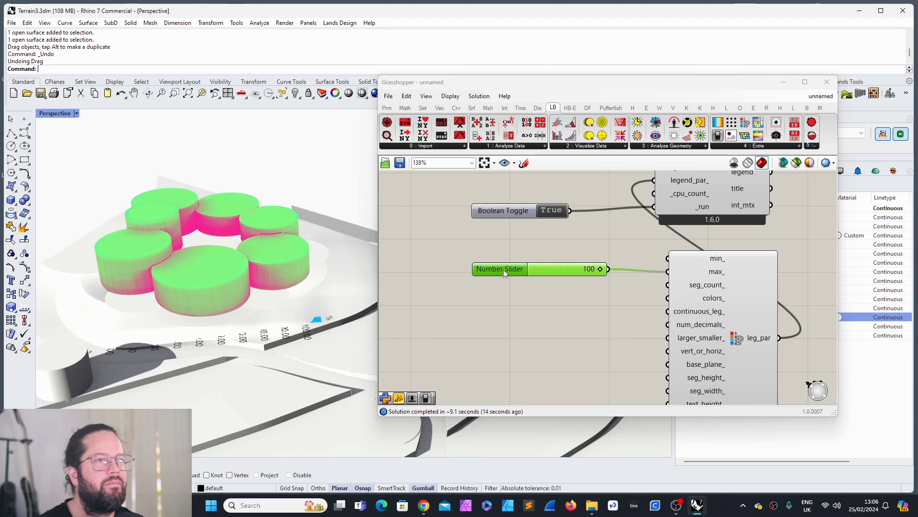
mouse_move(504, 270)
left_mouse_down()
mouse_move(491, 268)
mouse_move(512, 280)
mouse_move(493, 277)
left_mouse_up()
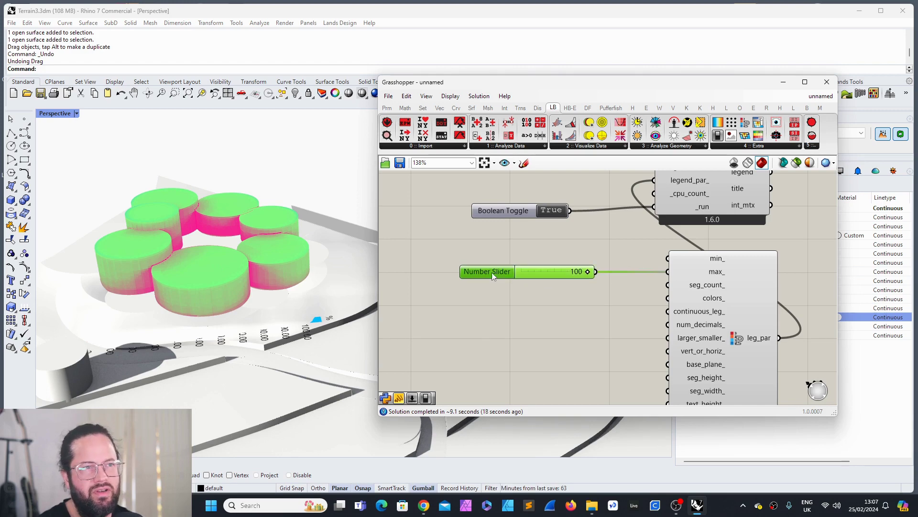
- Copy the 100 slider, set the copy to 0 and feed it into the legend's min_ input
double_click(487, 272)
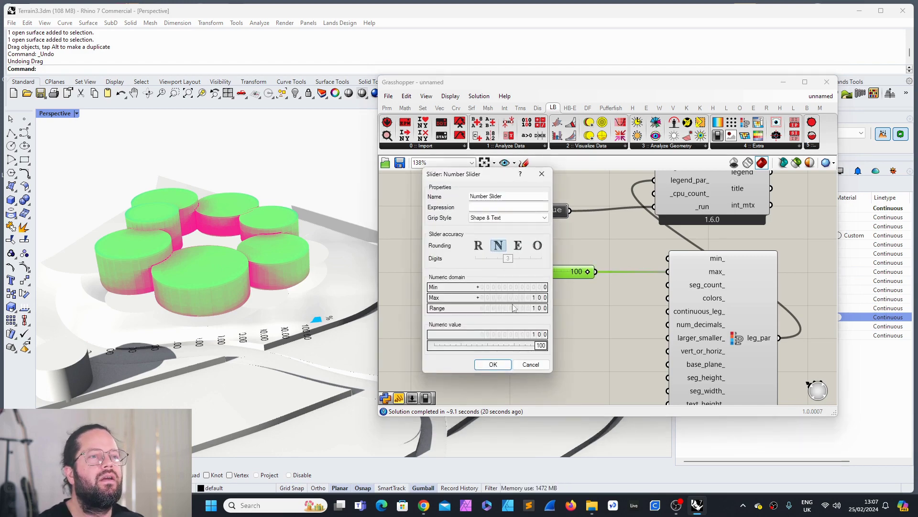
key("Return")
left_click_drag(496, 273, 491, 248)
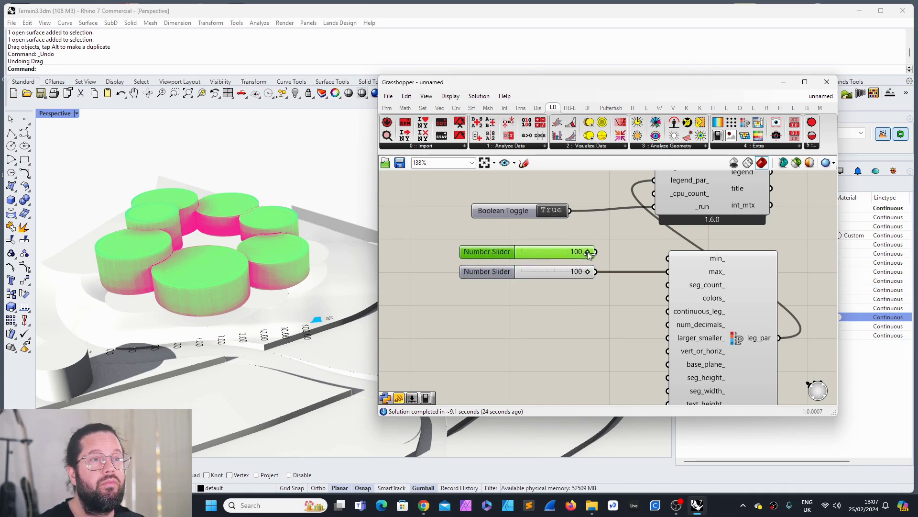
left_click_drag(589, 252, 518, 250)
left_click_drag(596, 251, 668, 258)
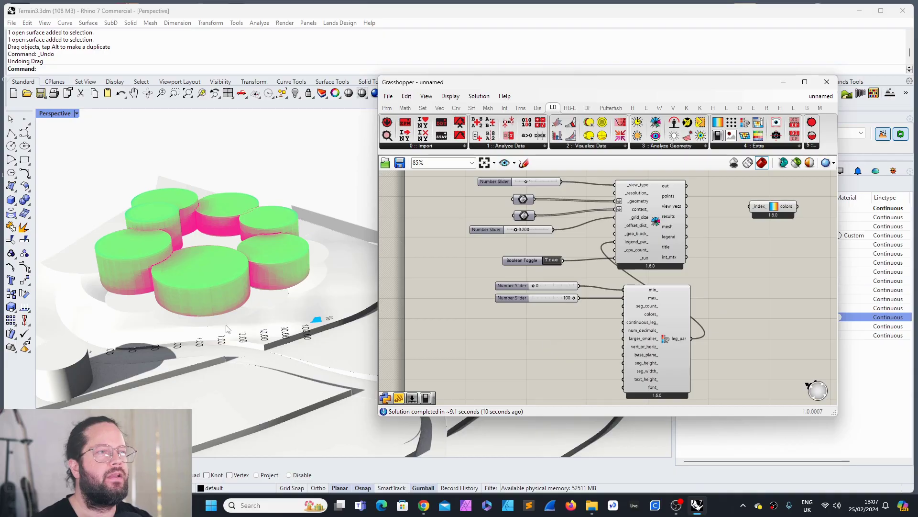
scroll(514, 229, "up", 4)
scroll(514, 228, "up", 2)
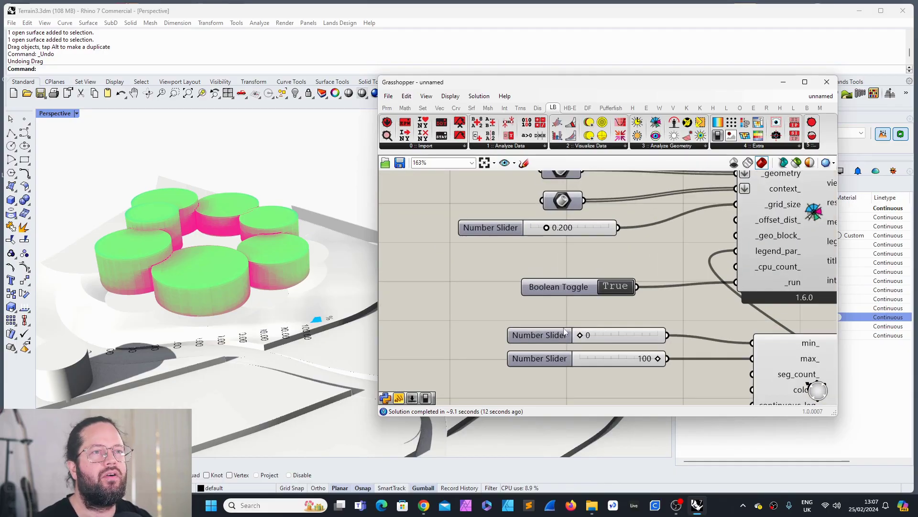
scroll(565, 332, "down", 4)
scroll(566, 287, "up", 4)
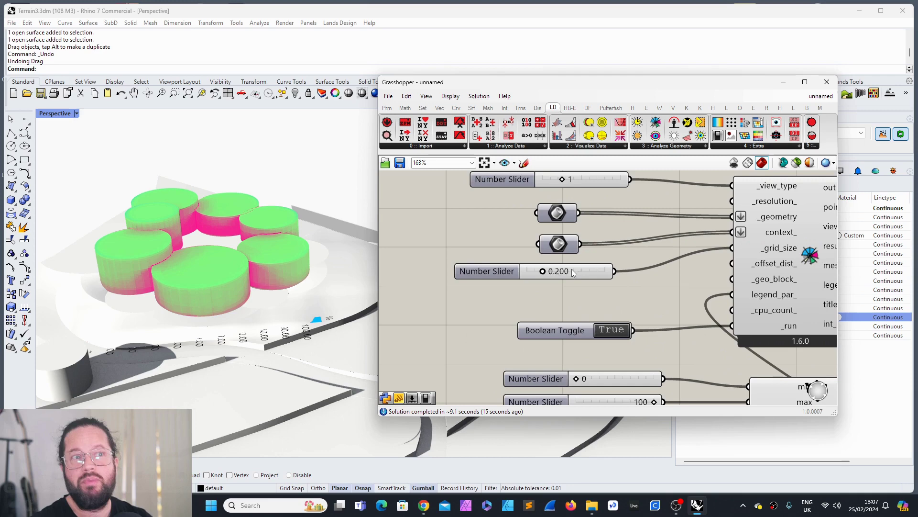
- Change the view-analysis grid size slider to 1 and inspect the coarser hut colours
double_click(567, 271)
type("0.")
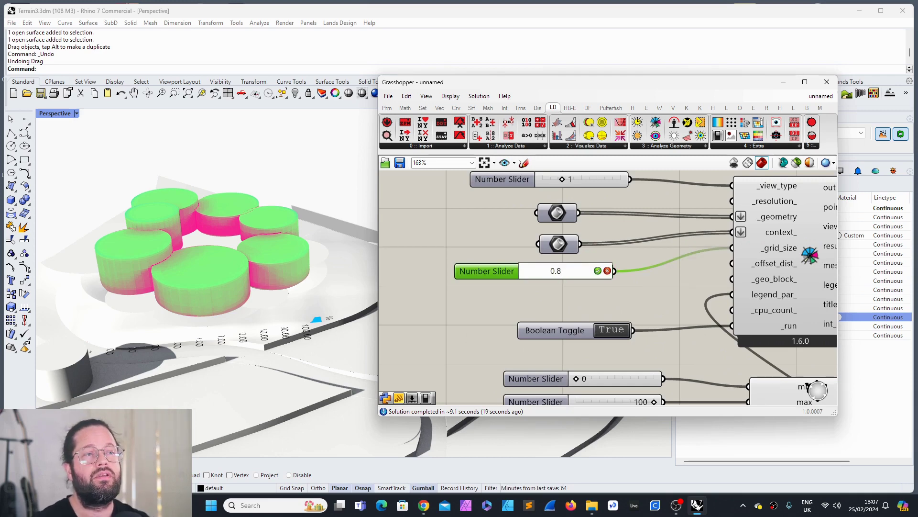
type("8")
key("BackSpace")
key("BackSpace")
key("Return")
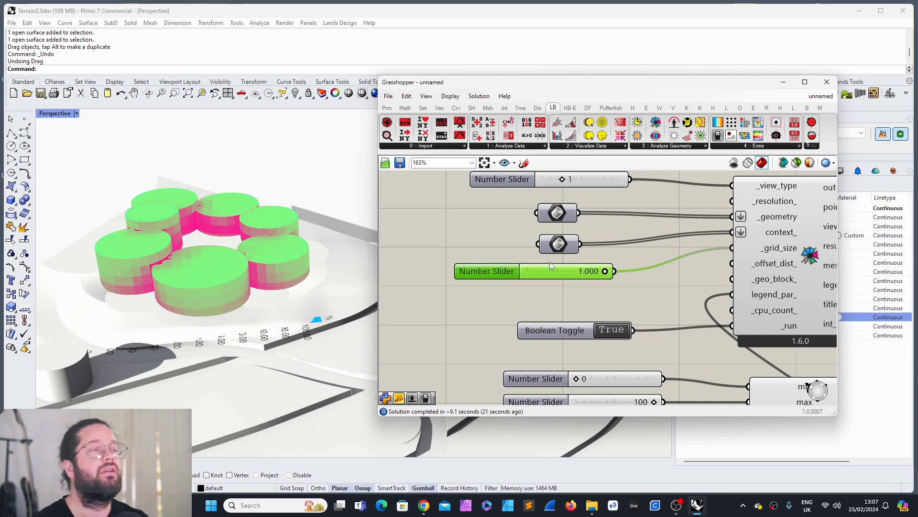
right_click_drag(276, 226, 216, 266)
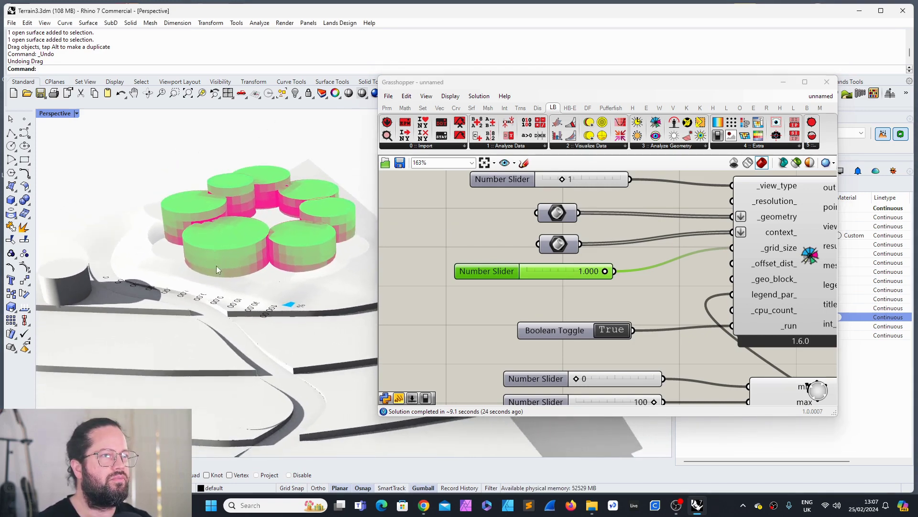
scroll(306, 254, "up", 4)
scroll(306, 256, "up", 3)
scroll(226, 278, "down", 3)
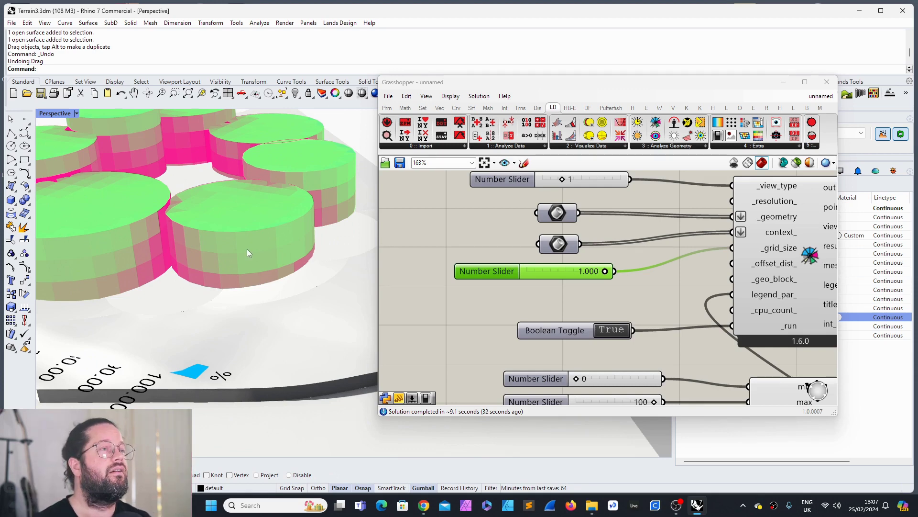
scroll(247, 253, "down", 2)
scroll(596, 288, "down", 3)
scroll(588, 308, "up", 6)
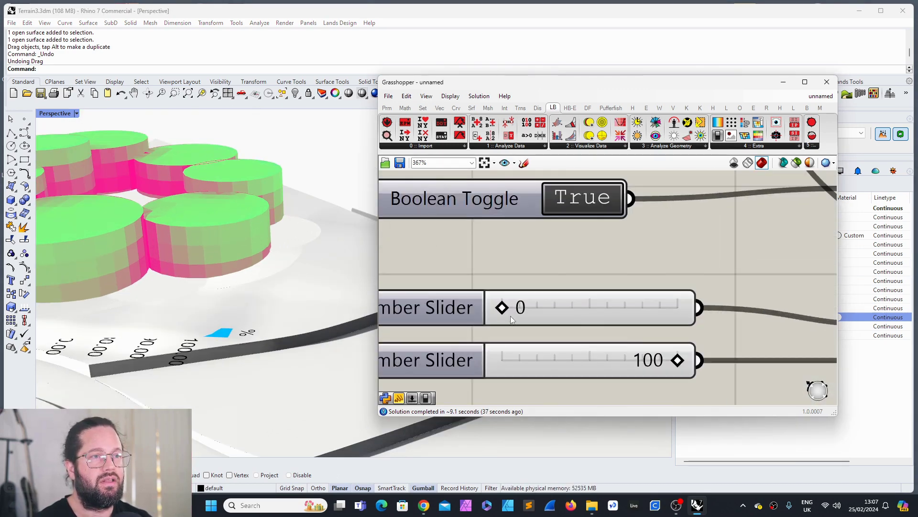
- Try a legend maximum below 100 and raise the minimum to 15, then 20, checking the huts
scroll(588, 315, "down", 3)
scroll(547, 315, "up", 2)
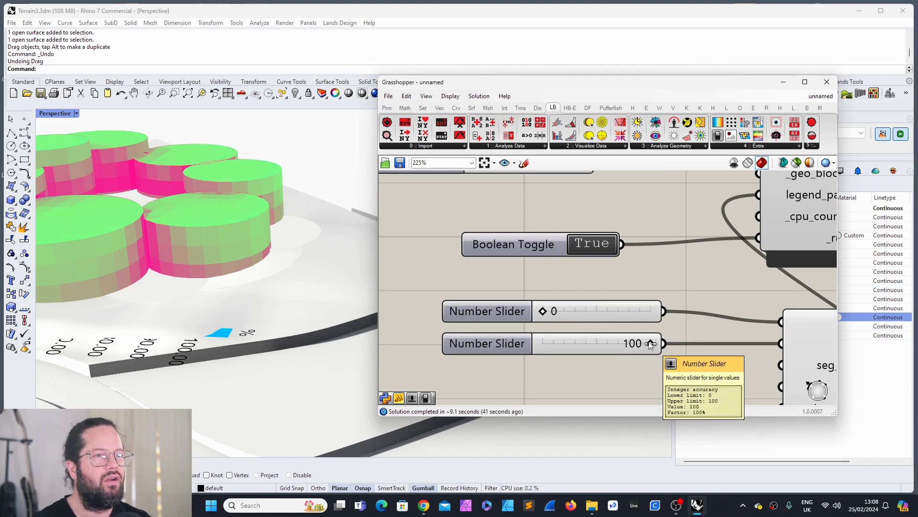
left_click_drag(650, 344, 618, 343)
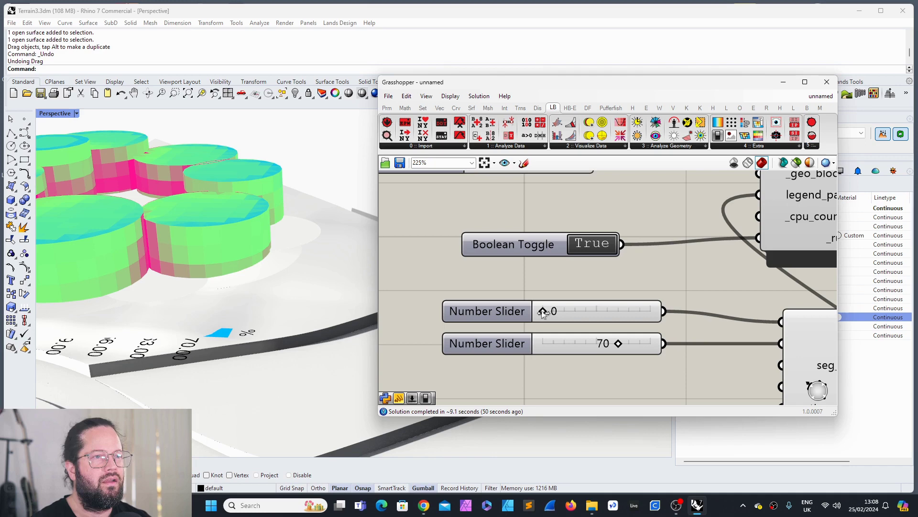
left_click_drag(543, 312, 559, 312)
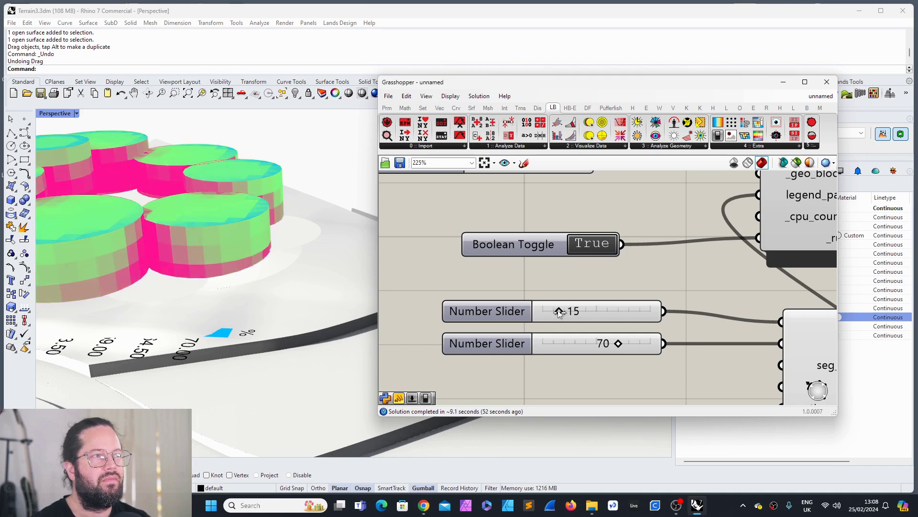
right_click_drag(315, 253, 263, 254)
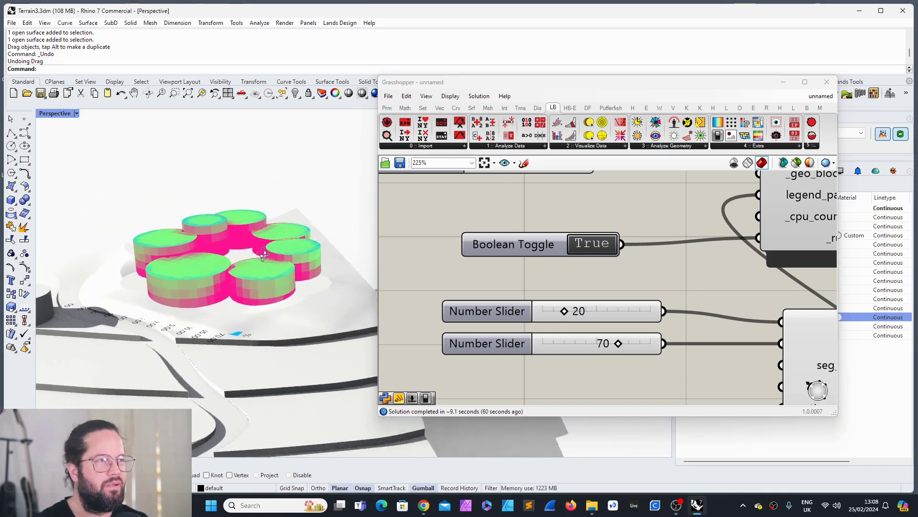
scroll(264, 253, "up", 10)
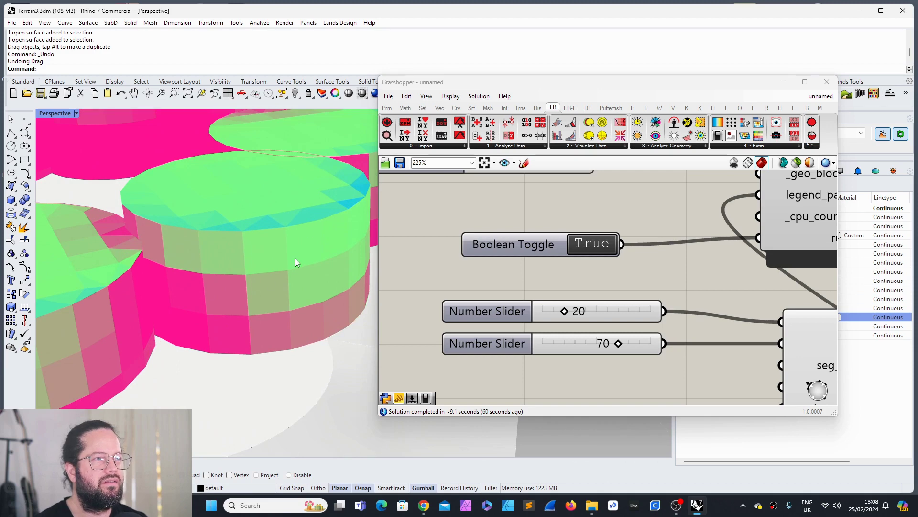
scroll(280, 289, "down", 8)
scroll(225, 262, "up", 8)
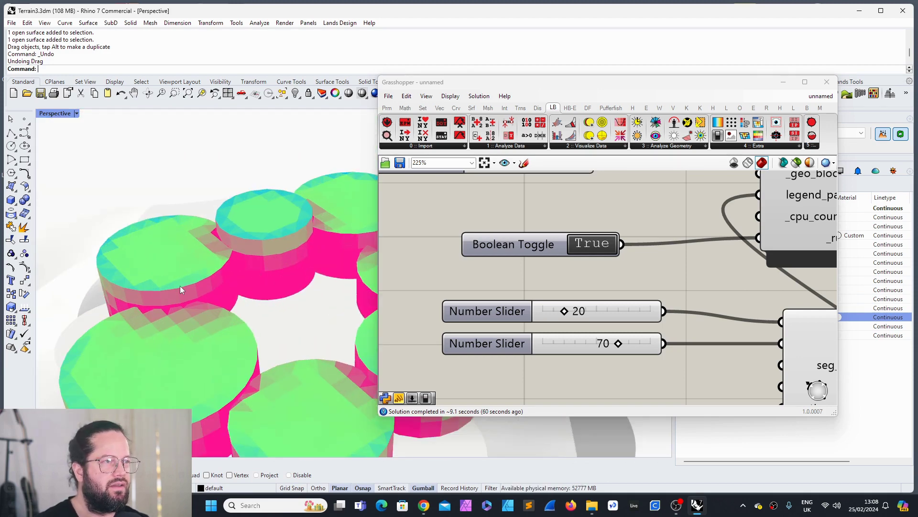
scroll(255, 286, "down", 8)
scroll(268, 339, "up", 8)
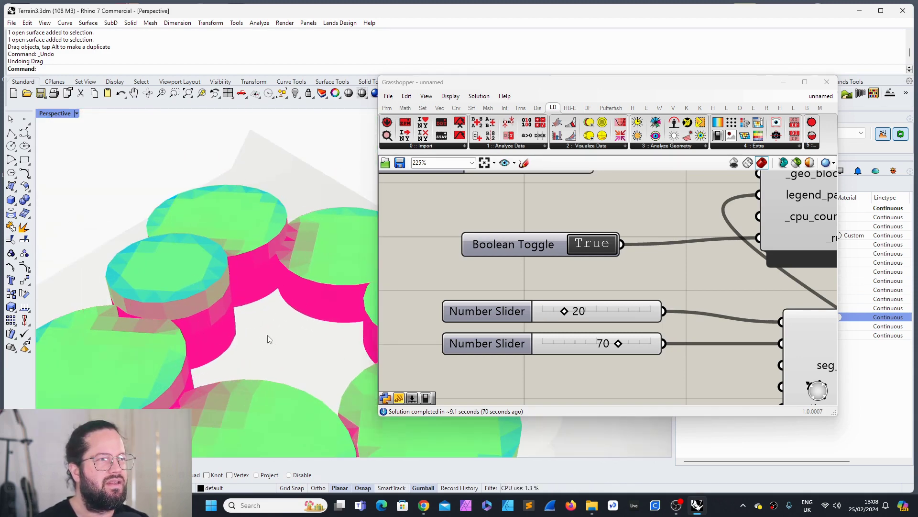
scroll(309, 324, "down", 6)
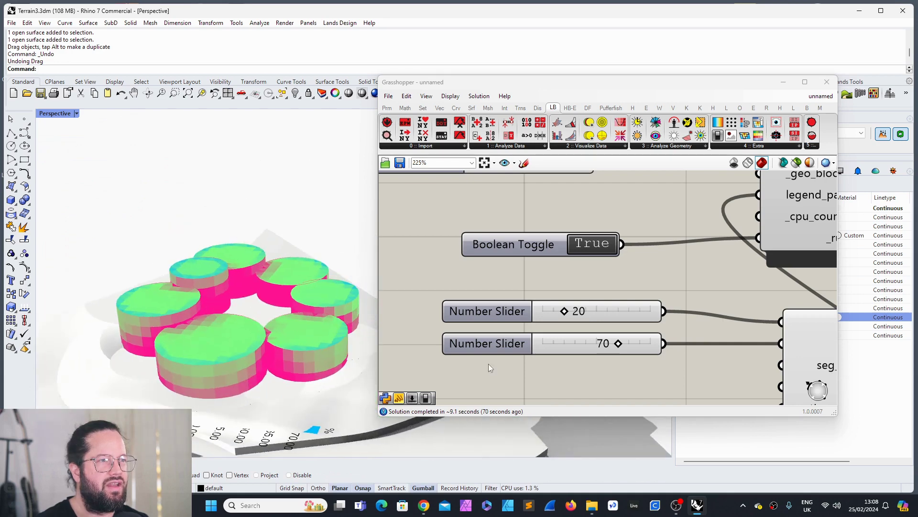
scroll(576, 323, "up", 3)
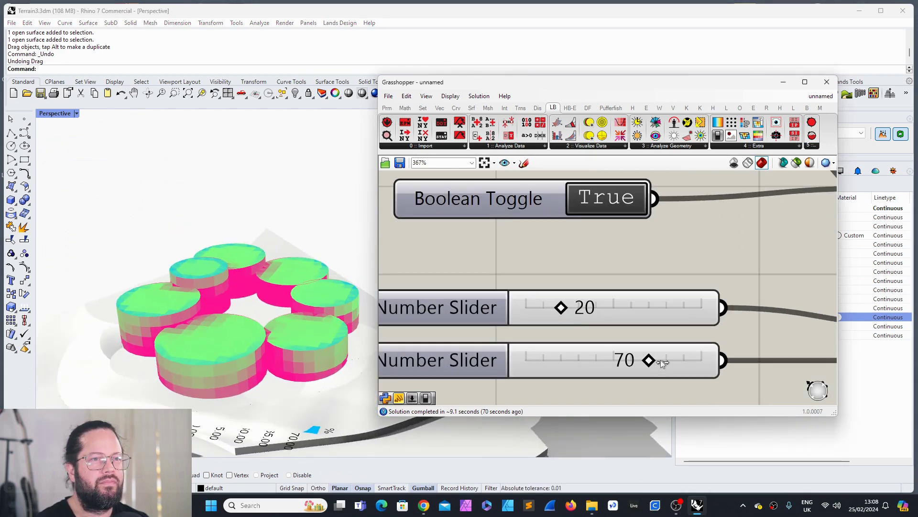
- Return the legend minimum to 0 and settle the maximum at 59
left_click_drag(650, 361, 610, 361)
left_click_drag(559, 308, 492, 297)
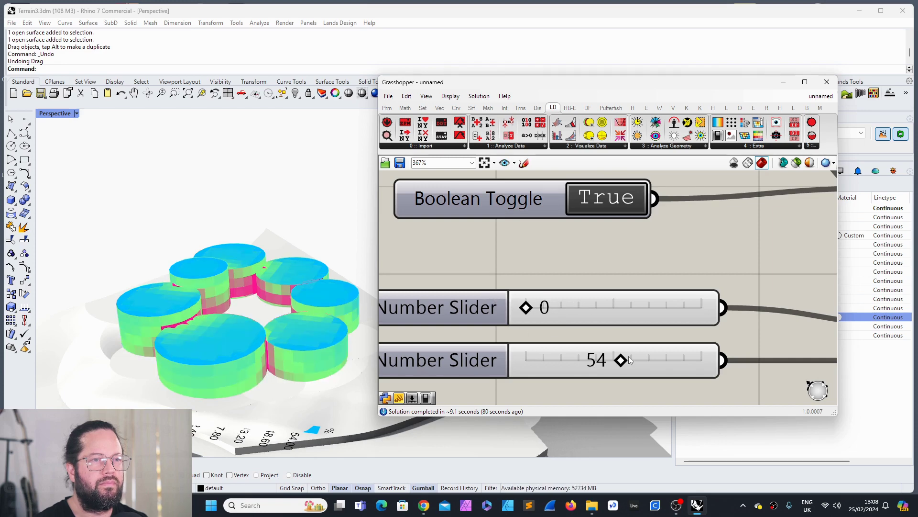
left_click_drag(621, 359, 629, 360)
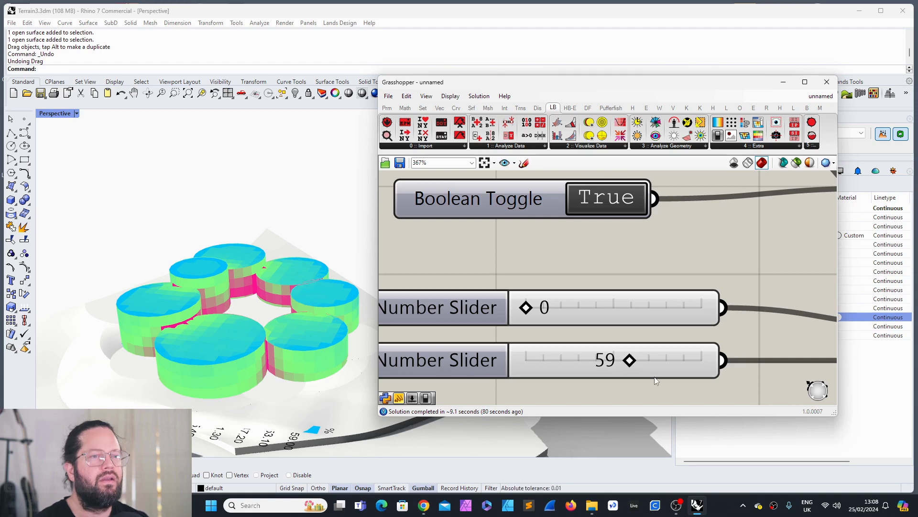
right_click_drag(282, 313, 222, 272)
- Orbit and zoom around the terrain to inspect the hut colours from low, side-on angles
scroll(239, 266, "up", 5)
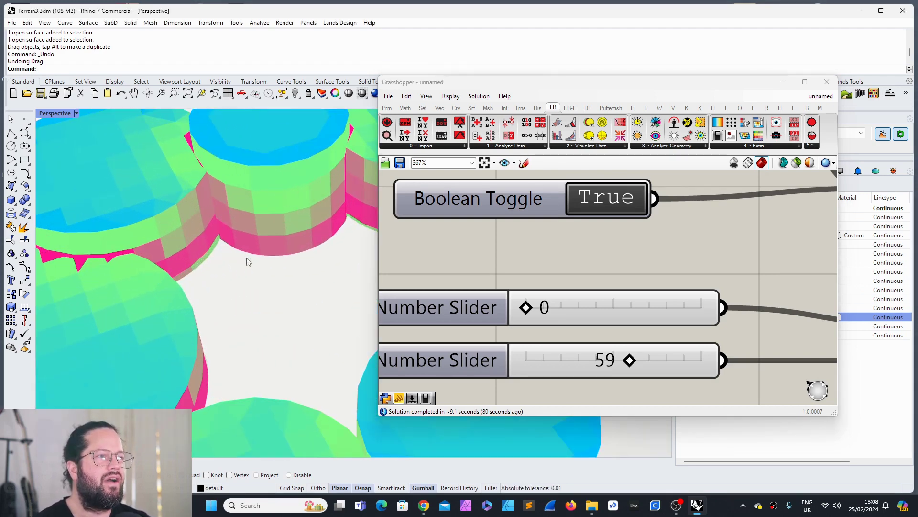
scroll(302, 300, "down", 6)
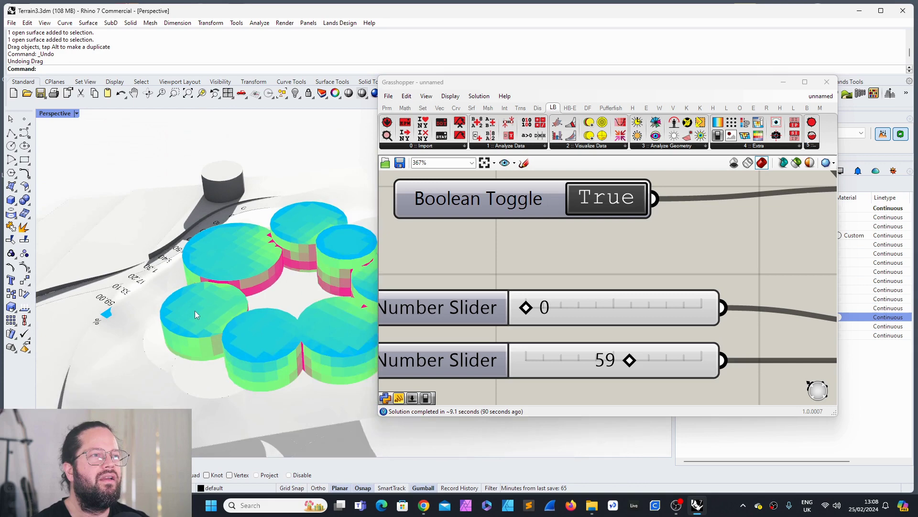
scroll(303, 295, "up", 3)
mouse_move(302, 295)
right_mouse_down()
mouse_move(289, 257)
mouse_move(306, 286)
mouse_move(301, 297)
right_mouse_up()
scroll(231, 331, "down", 5)
scroll(287, 373, "up", 7)
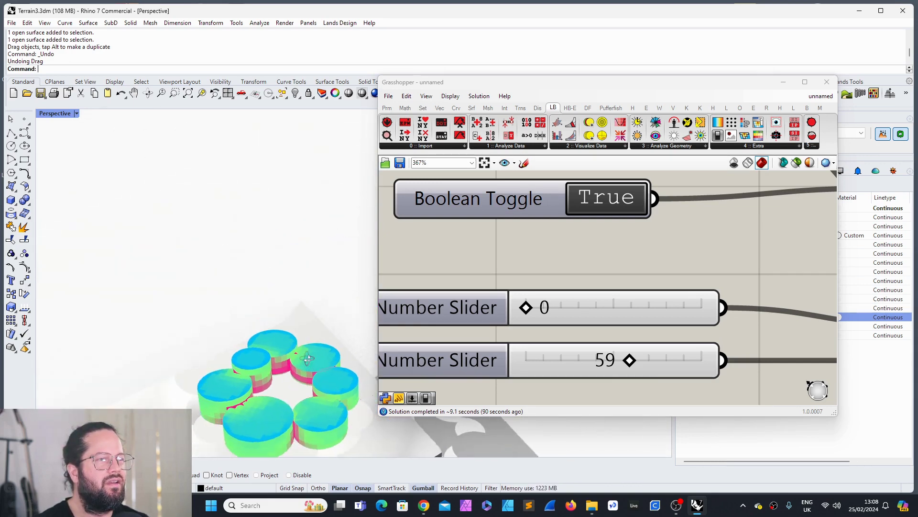
scroll(289, 385, "down", 5)
scroll(257, 326, "up", 7)
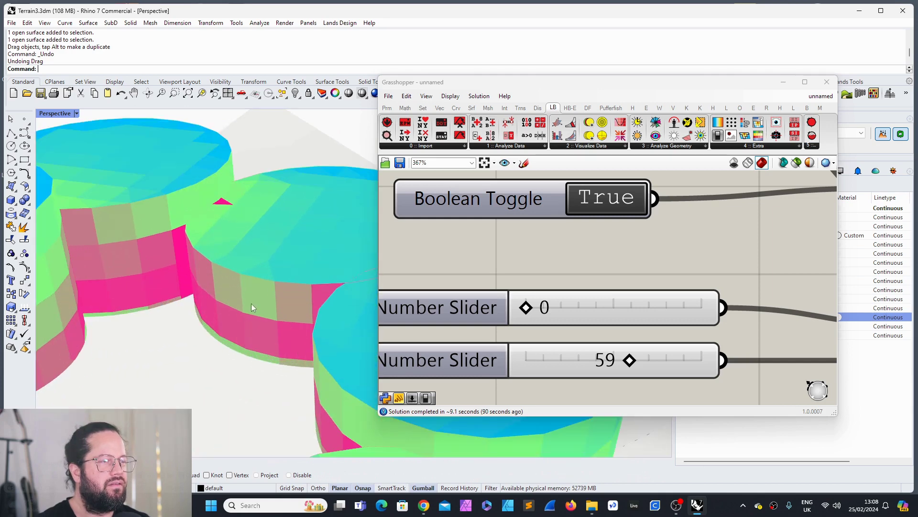
scroll(189, 246, "down", 3)
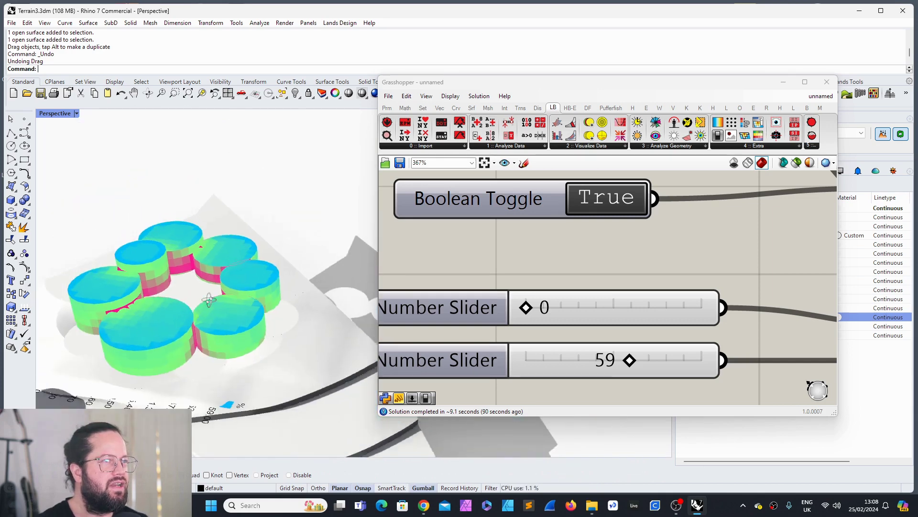
right_click_drag(209, 300, 143, 326)
scroll(157, 248, "down", 4)
scroll(201, 253, "up", 4)
scroll(218, 257, "up", 4)
scroll(214, 280, "down", 8)
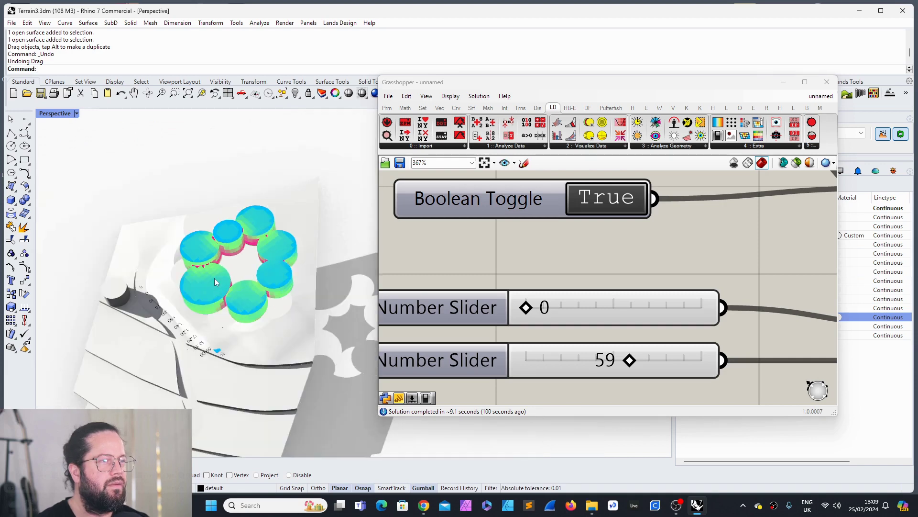
- Enter 0.2 as the view-analysis grid size in Grasshopper
left_click(674, 225)
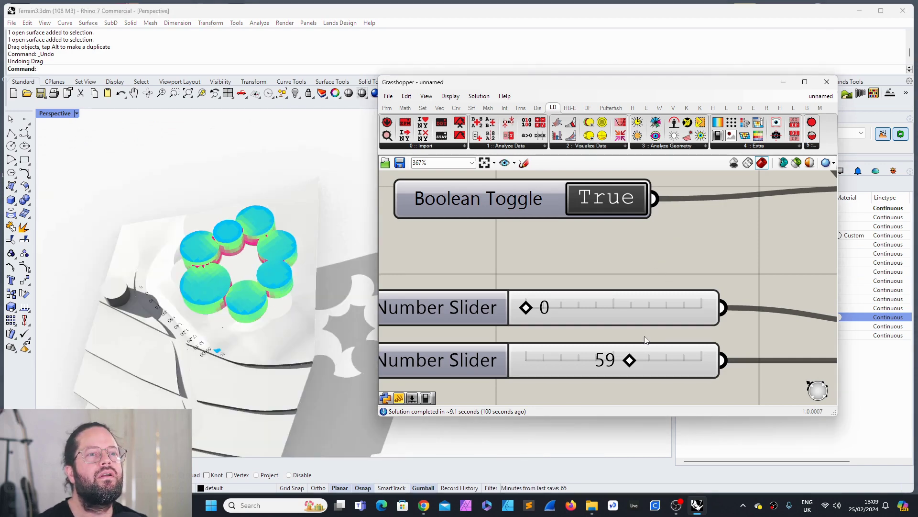
scroll(645, 340, "down", 5)
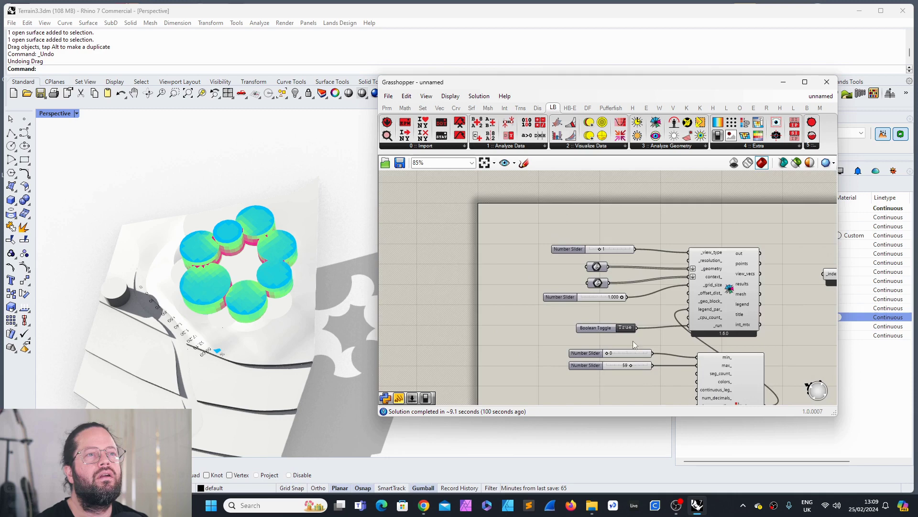
scroll(606, 289, "up", 3)
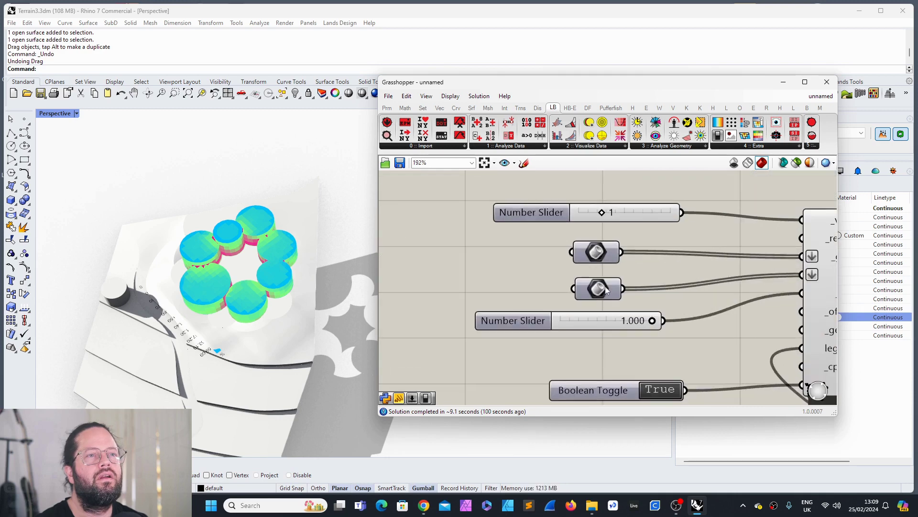
double_click(581, 320)
type("0.")
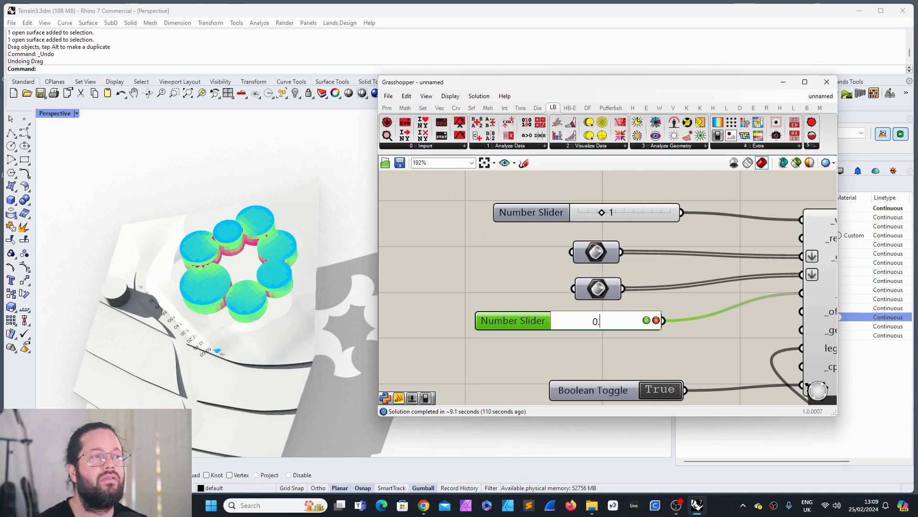
type("2")
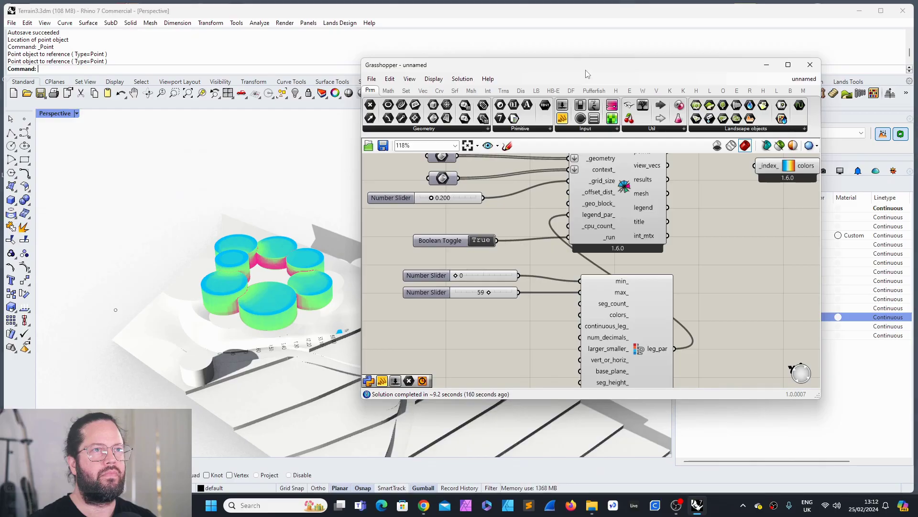
left_click_drag(584, 77, 621, 83)
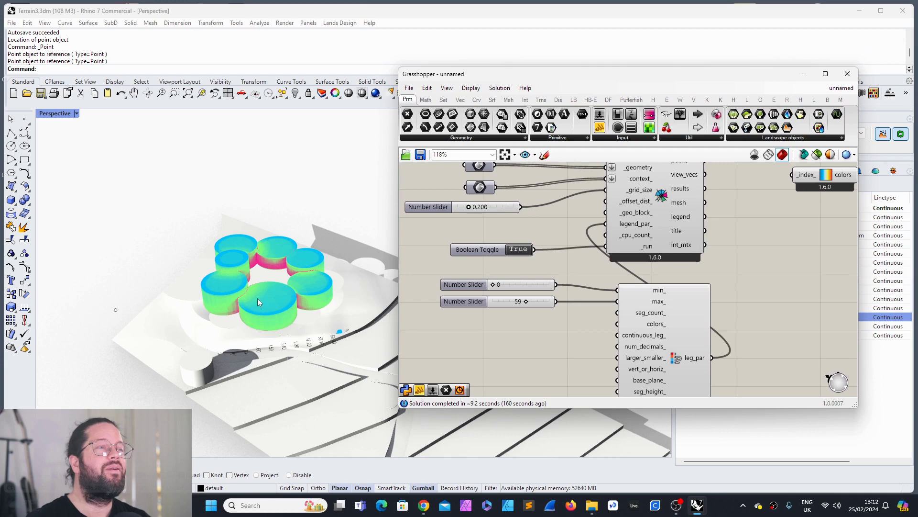
- Open the LB tab and expand the 4 :: Extra group's dropdown listing all Extra components
left_click_drag(542, 84, 550, 109)
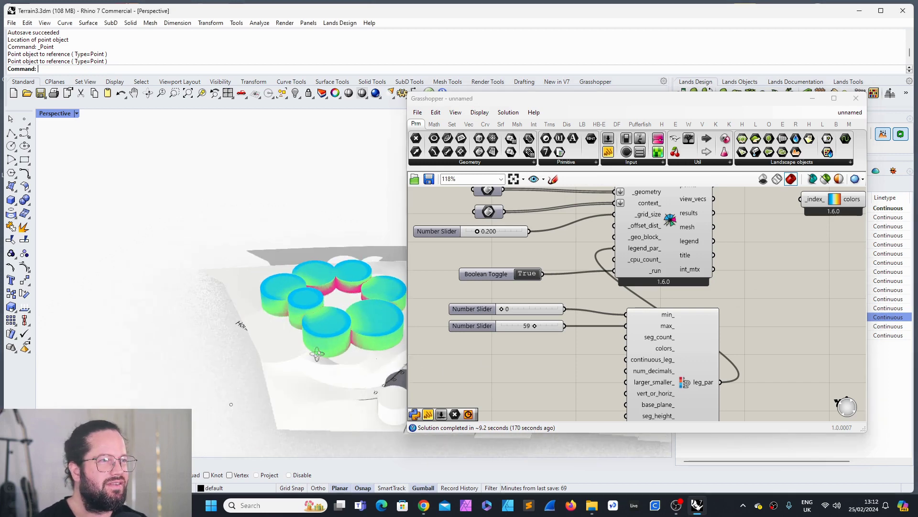
scroll(279, 354, "down", 3)
scroll(277, 335, "up", 10)
scroll(276, 308, "down", 6)
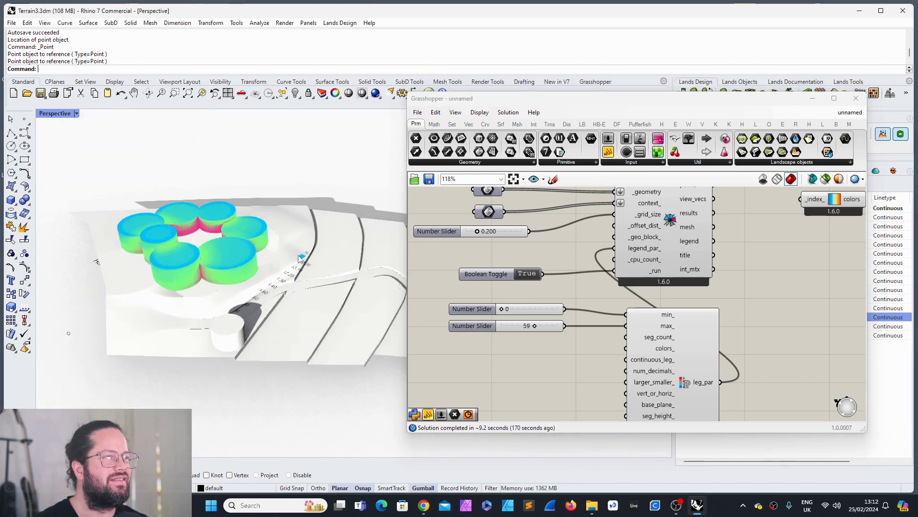
right_click_drag(271, 305, 228, 331)
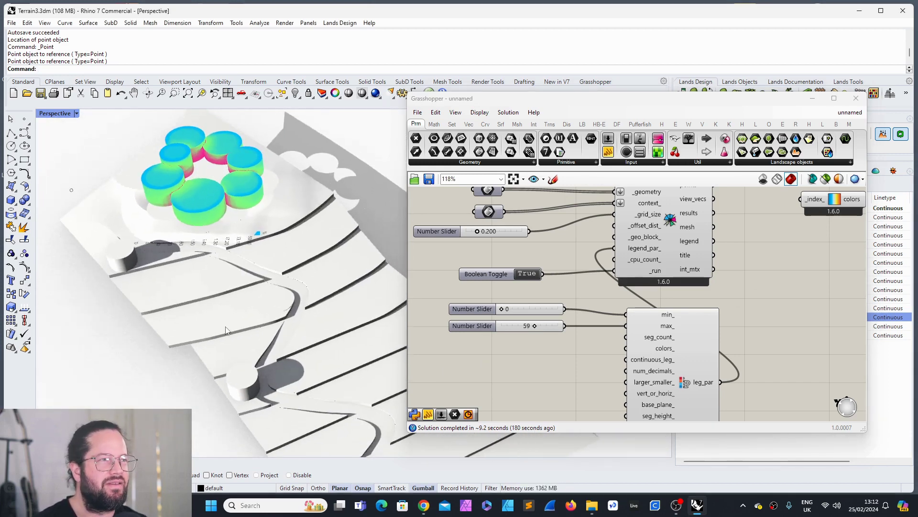
left_click(582, 124)
left_click(789, 162)
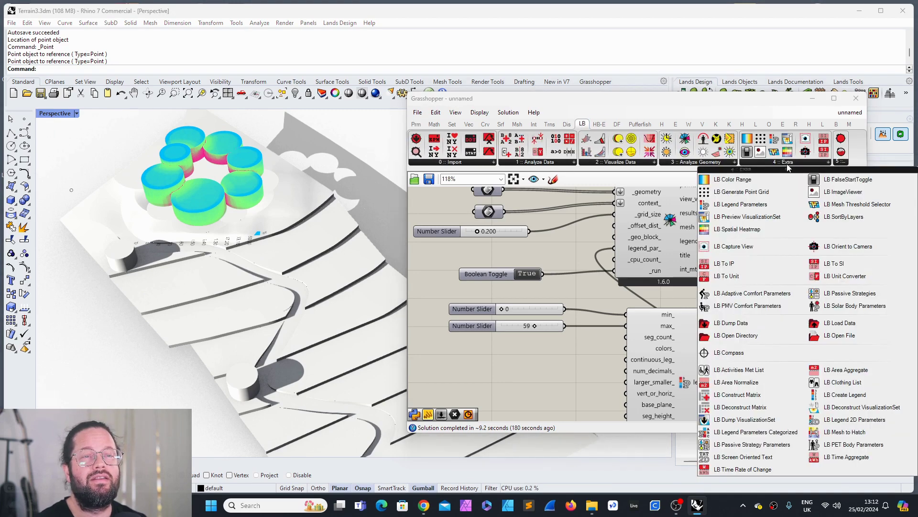
- Place an LB Orient to Camera component and wire the legend into its _geo input
left_click(850, 251)
left_click(804, 288)
scroll(667, 247, "up", 4)
scroll(632, 267, "down", 5)
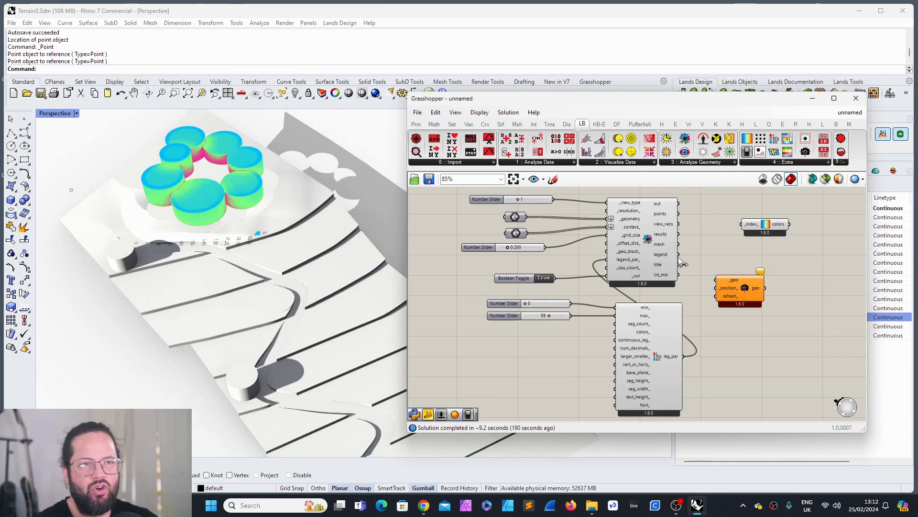
left_click_drag(679, 254, 716, 280)
- Minimize Grasshopper and orbit the viewport to inspect the huts and legend
right_click_drag(270, 270, 307, 297)
scroll(264, 239, "up", 6)
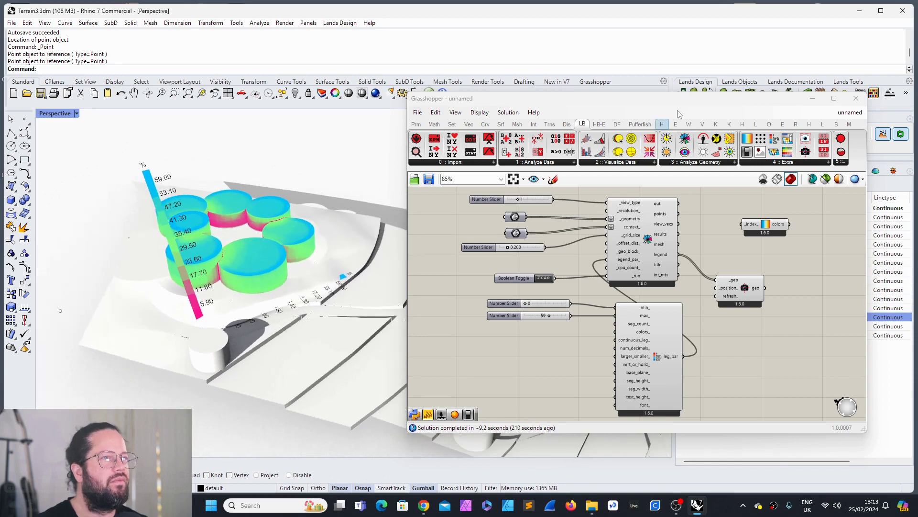
left_click_drag(570, 101, 531, 104)
left_click(775, 102)
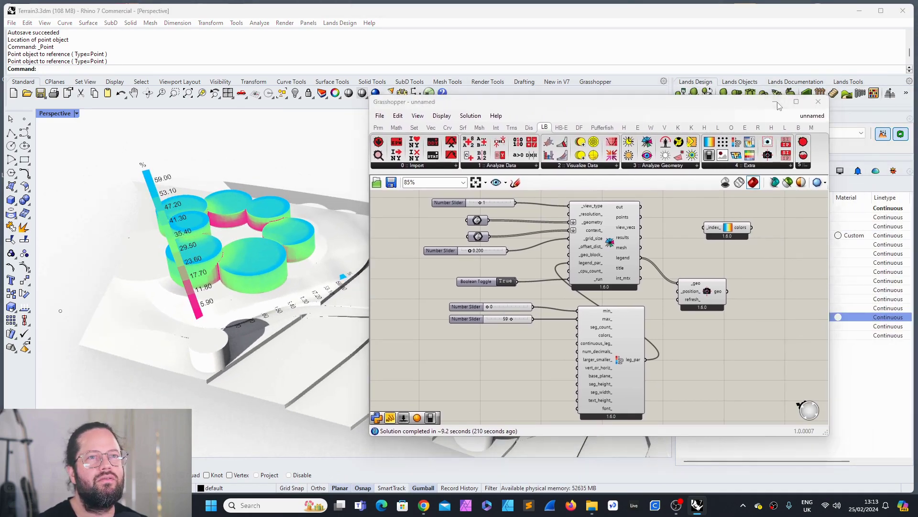
mouse_move(469, 268)
right_mouse_down()
mouse_move(438, 298)
mouse_move(463, 270)
right_mouse_up()
scroll(405, 292, "up", 6)
scroll(522, 300, "down", 5)
left_click(46, 486)
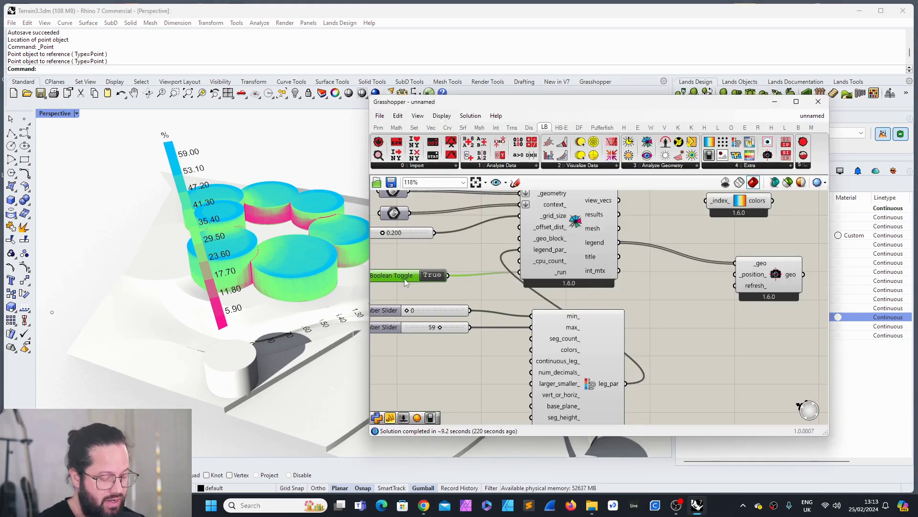
- Drive refresh_ with a Boolean Toggle, switching it to False and back to True
left_click_drag(404, 277, 735, 286)
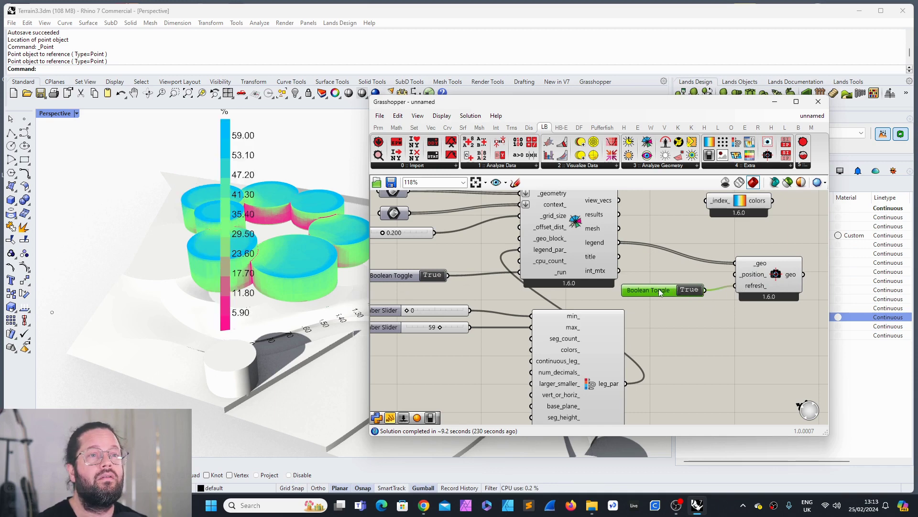
left_click(692, 292)
right_click_drag(282, 287, 246, 282)
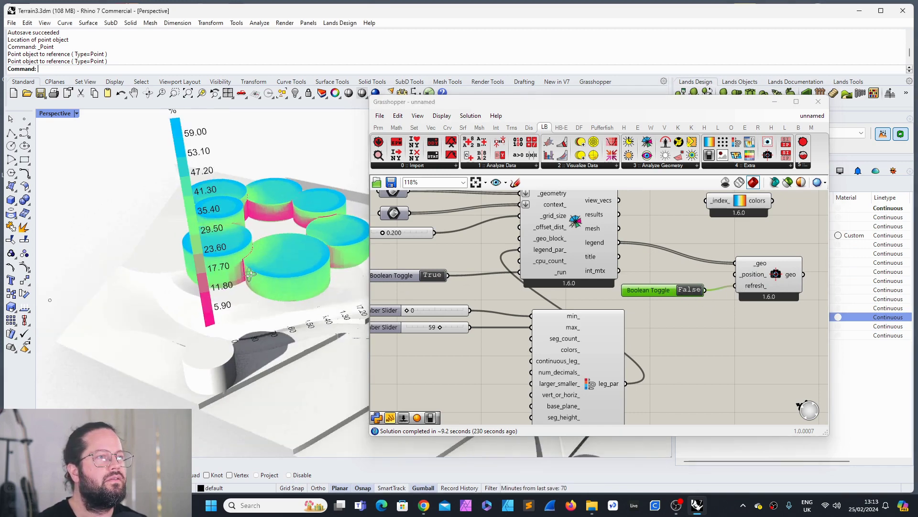
scroll(254, 283, "down", 5)
scroll(246, 277, "up", 3)
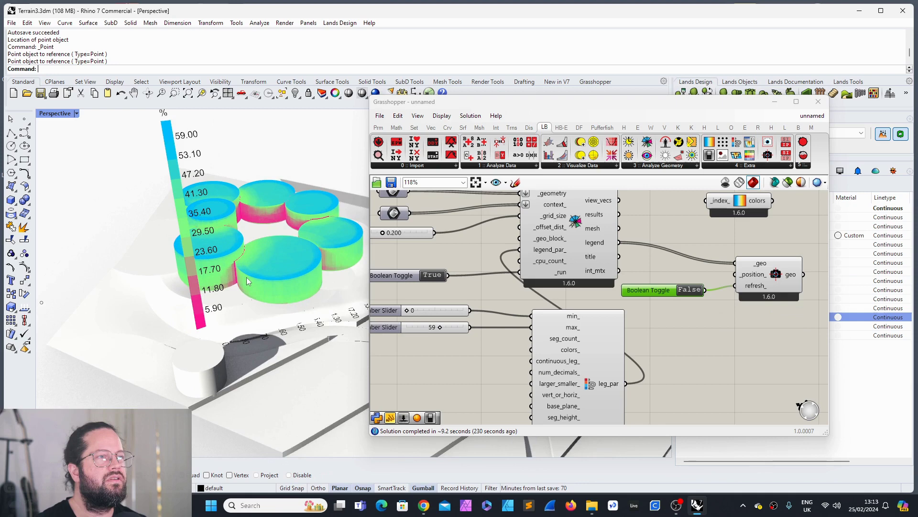
left_click(692, 291)
left_click_drag(652, 292, 662, 297)
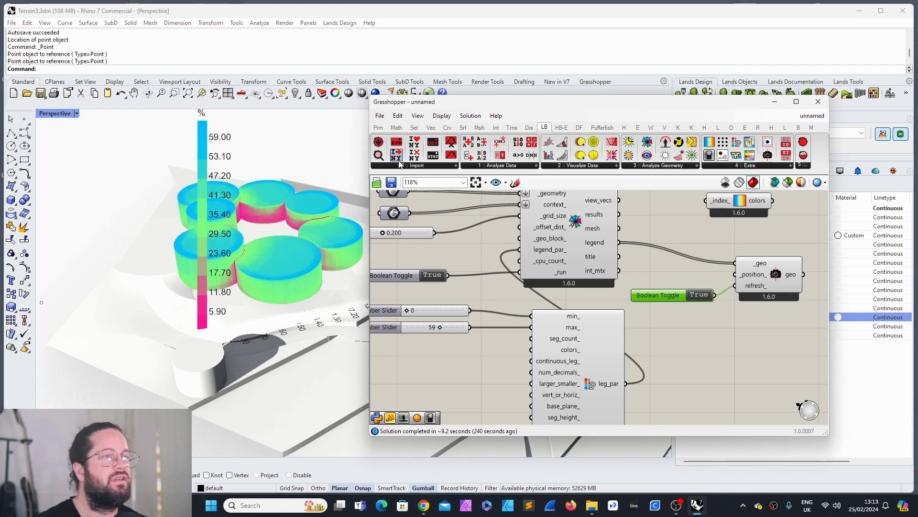
- Add a Point parameter and set it to one point picked in the Rhino viewport
left_click(378, 128)
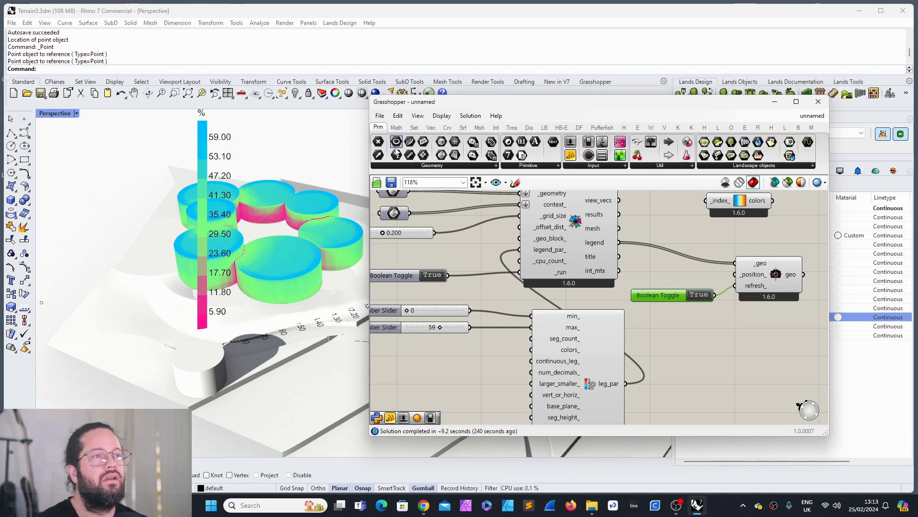
left_click(378, 142)
left_click(662, 269)
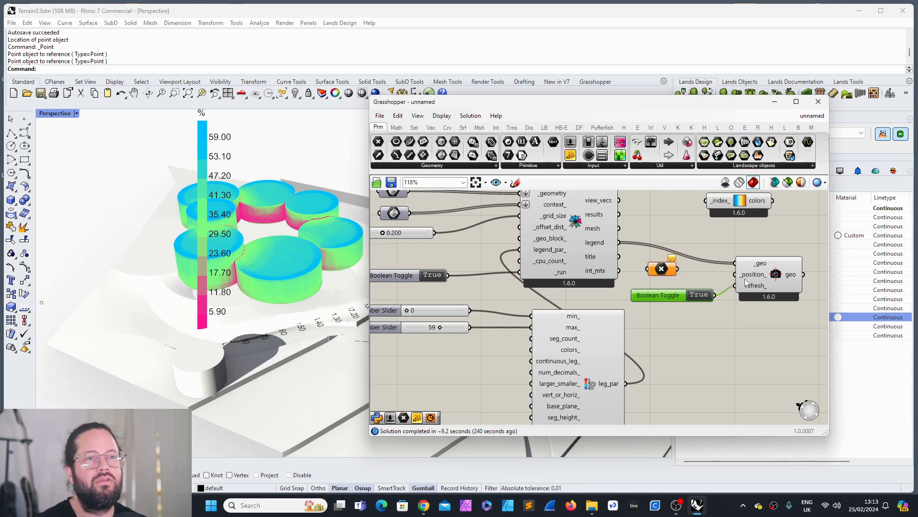
left_click_drag(674, 271, 683, 271)
right_click(672, 272)
left_click(706, 417)
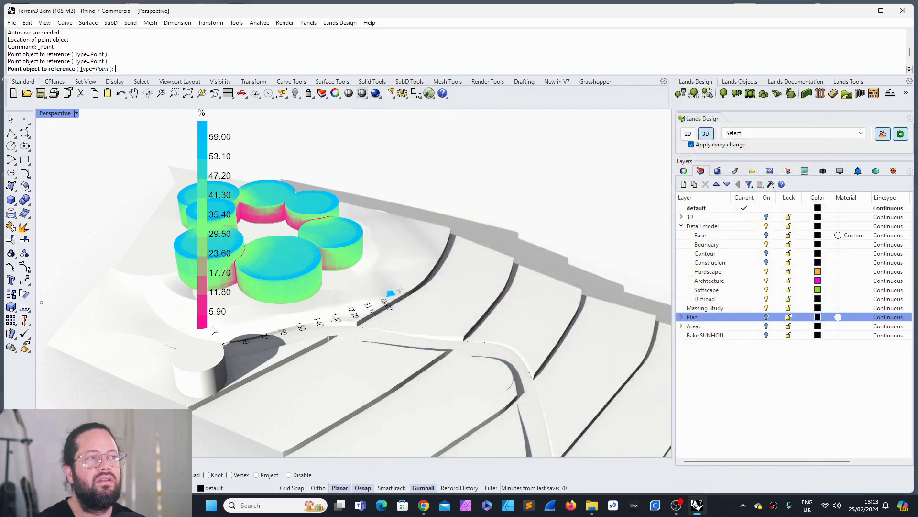
left_click(176, 321)
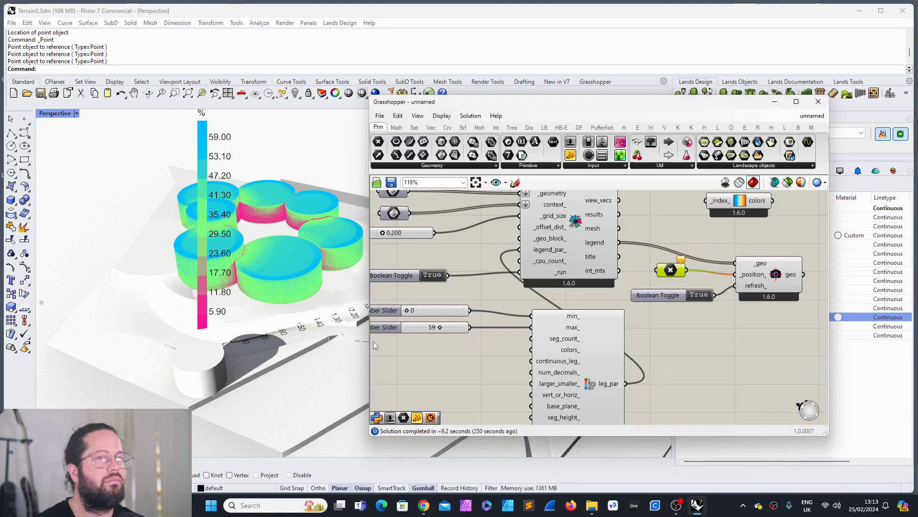
right_click(672, 274)
left_click(729, 419)
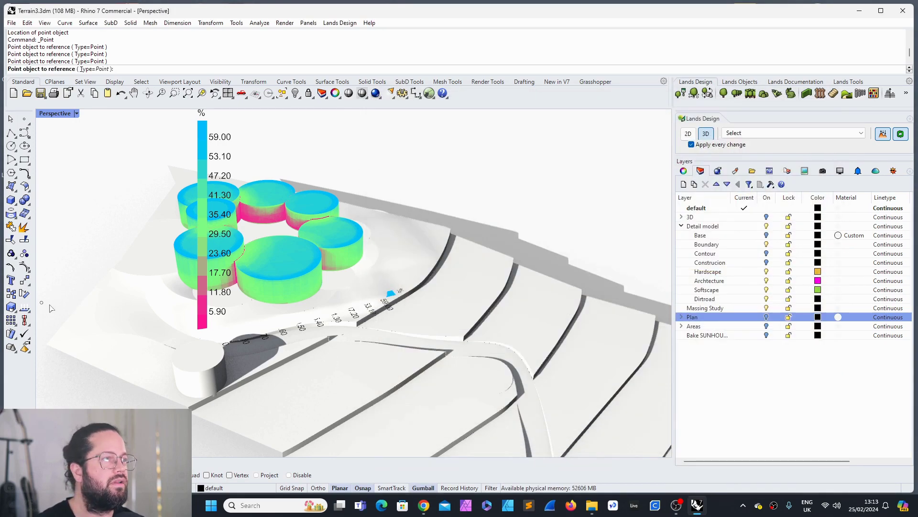
left_click(44, 304)
- Move the referenced point so the legend sits left of the huts, then refresh
type("m")
key("Return")
left_click(37, 301)
left_click(42, 305)
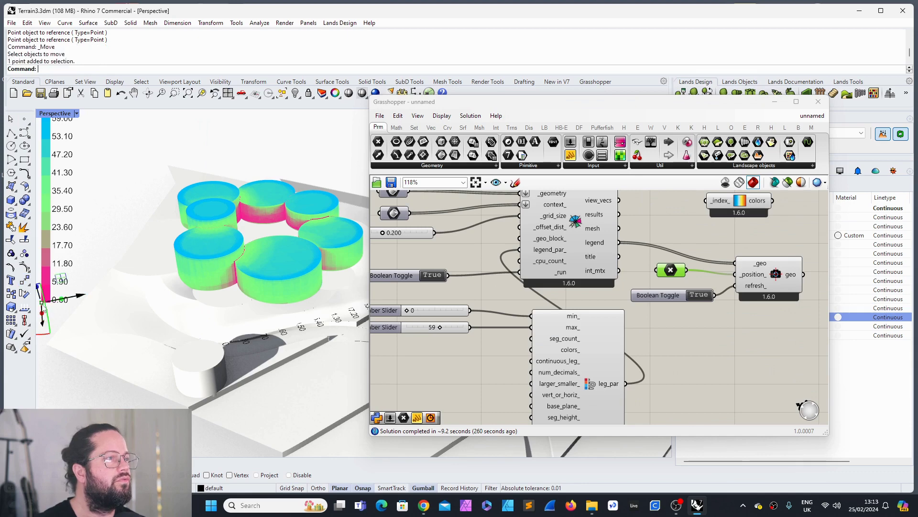
left_click_drag(42, 307, 97, 377)
mouse_move(240, 287)
right_mouse_down()
mouse_move(228, 244)
mouse_move(236, 285)
mouse_move(254, 289)
right_mouse_up()
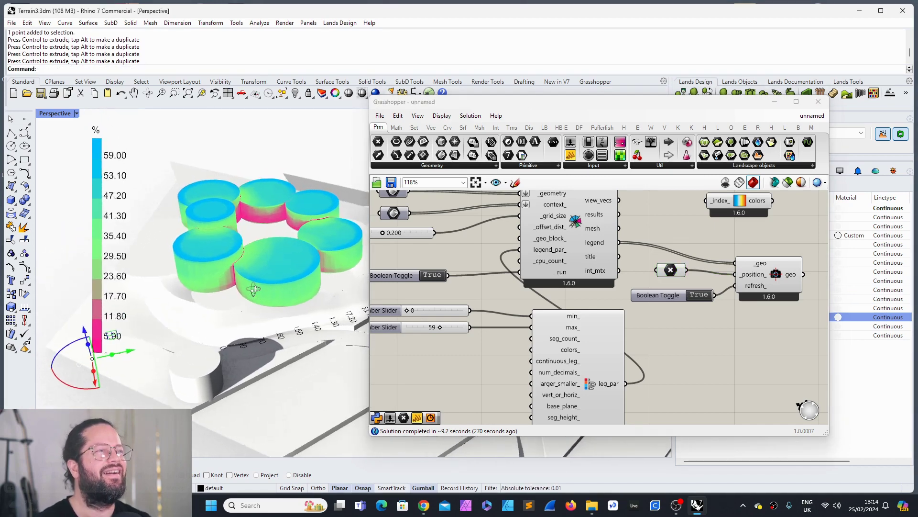
left_click(704, 296)
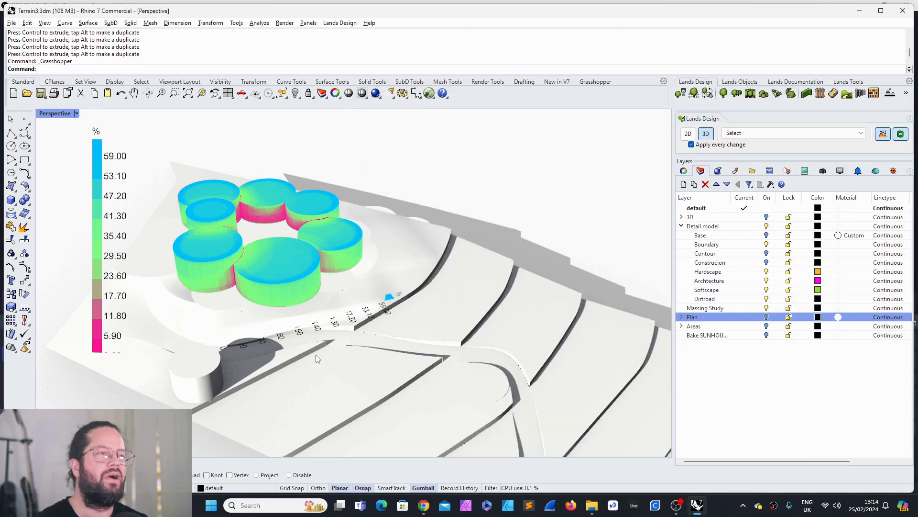
- Turn off Preview on the view-analysis component to hide its title and geometry
left_click(34, 486)
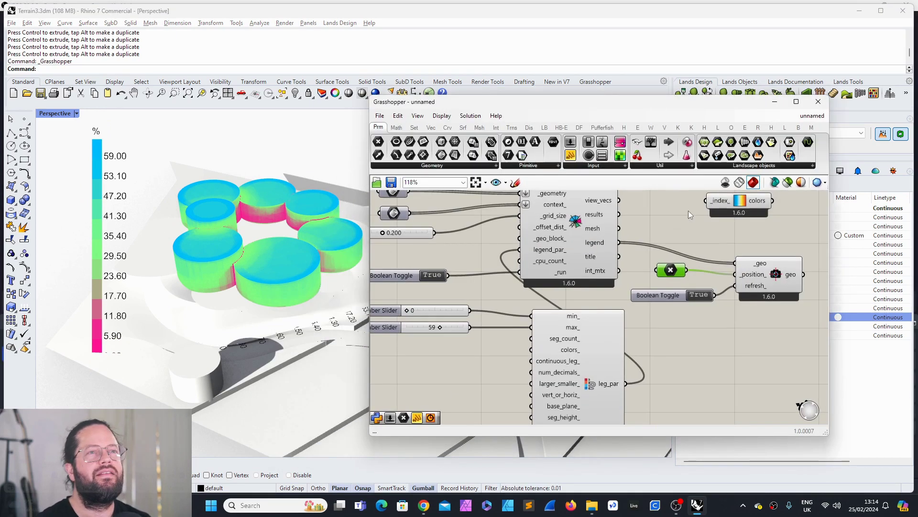
left_click(688, 211)
right_click_drag(604, 194, 612, 228)
scroll(612, 229, "up", 1)
scroll(592, 221, "up", 1)
left_click(575, 220)
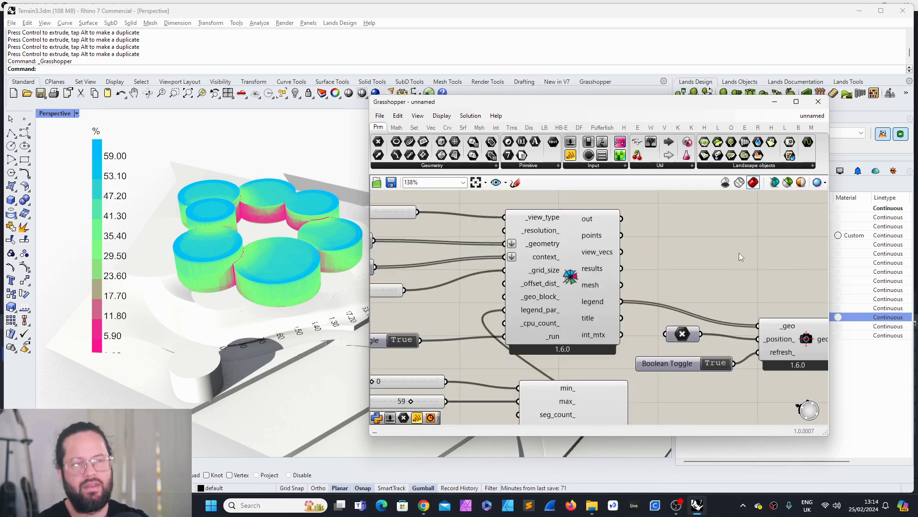
left_click(560, 242)
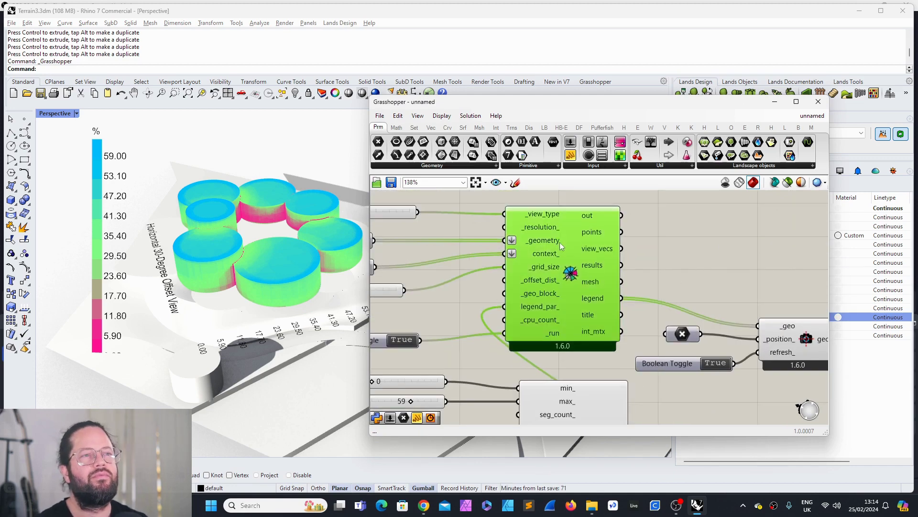
right_click(568, 248)
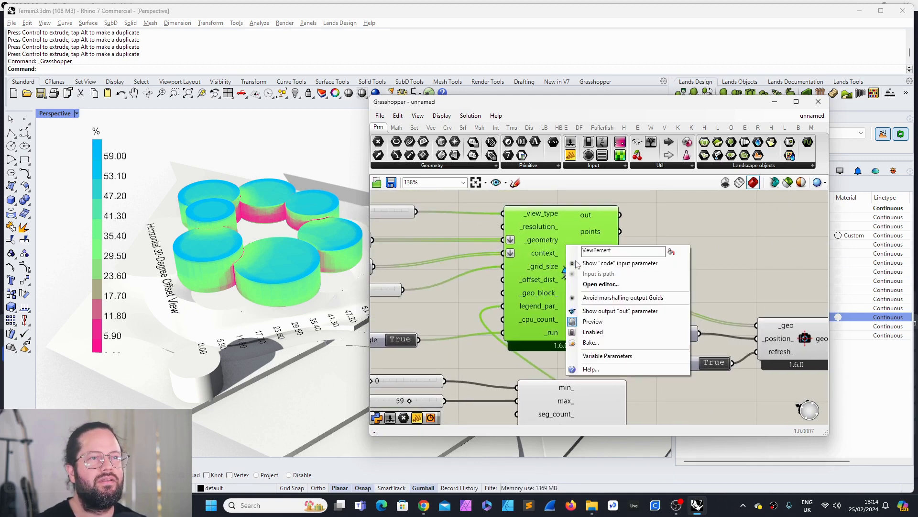
left_click(607, 318)
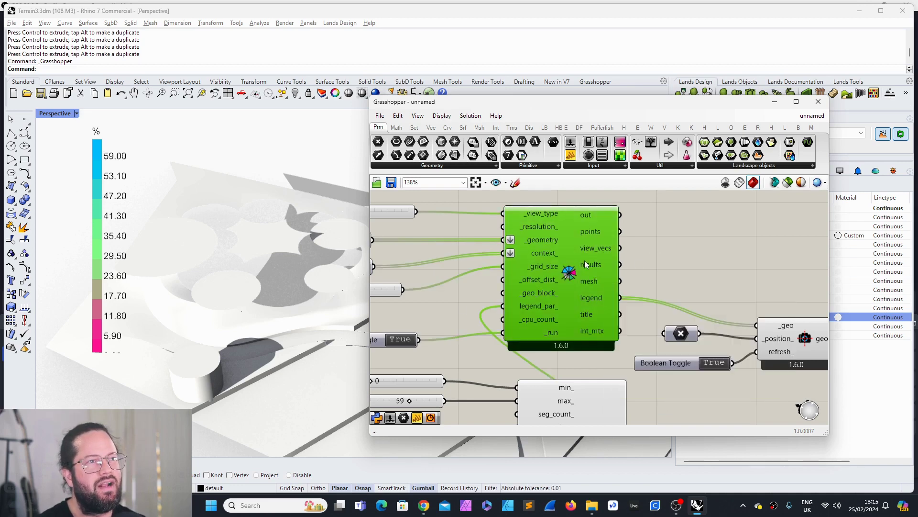
- Add a Mesh parameter via search 'mesh' and feed it the coloured analysis mesh output
left_click(673, 238)
double_click(672, 239)
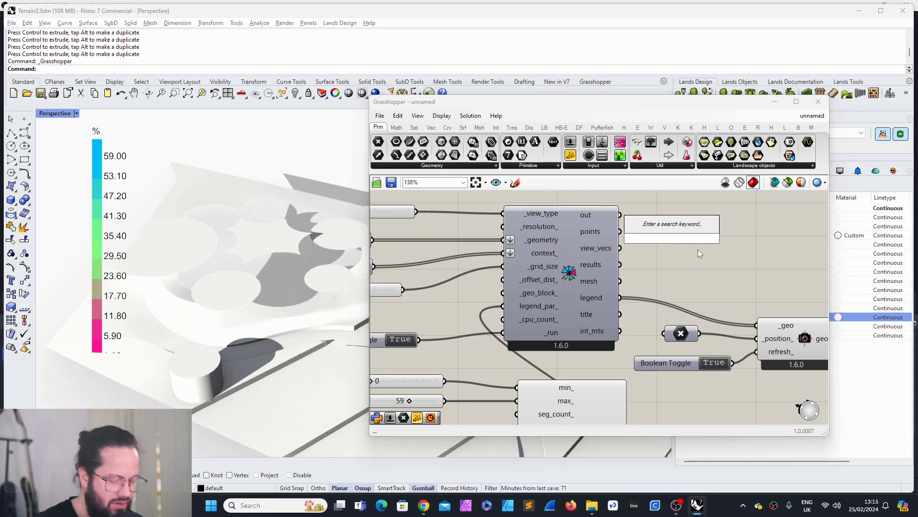
type("mesh")
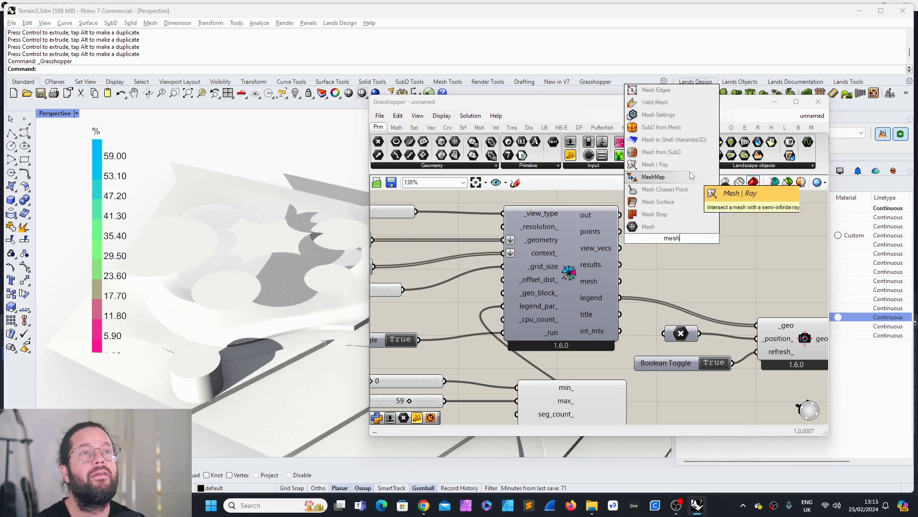
key("Return")
left_click_drag(672, 239, 677, 241)
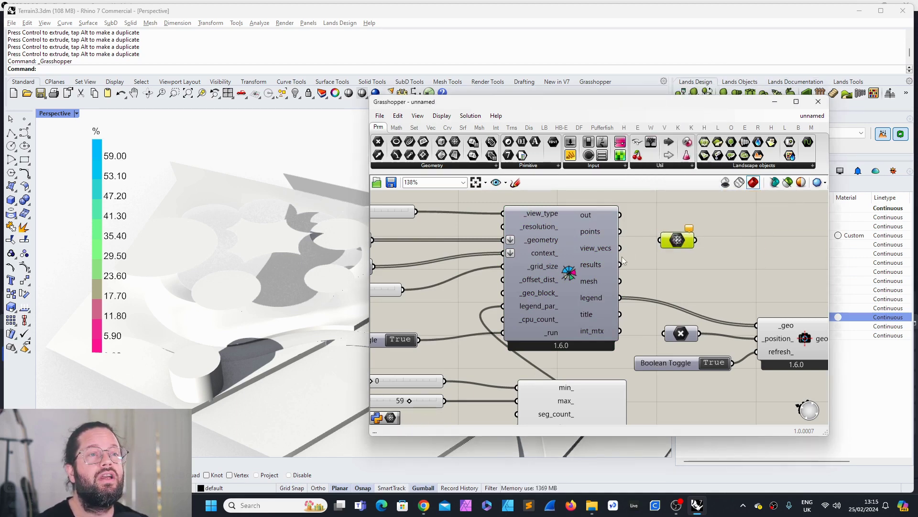
left_click_drag(620, 264, 660, 240)
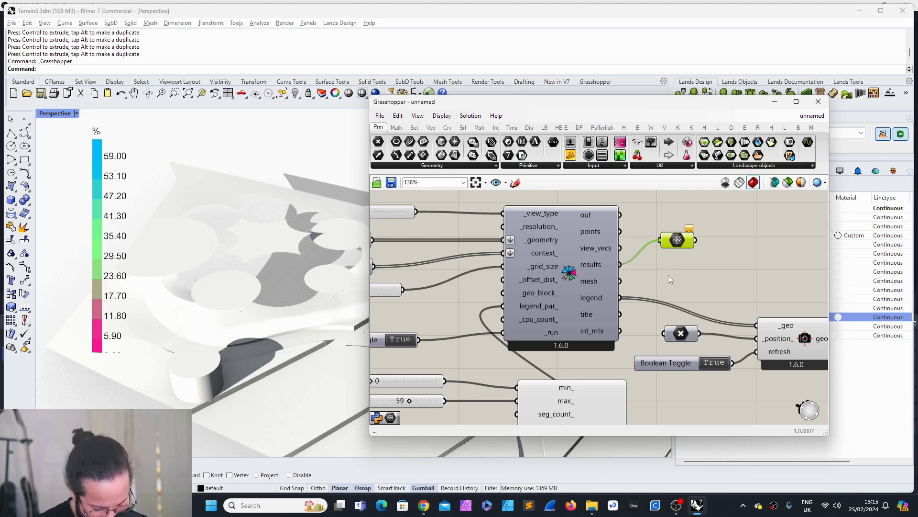
key("alt+Tab")
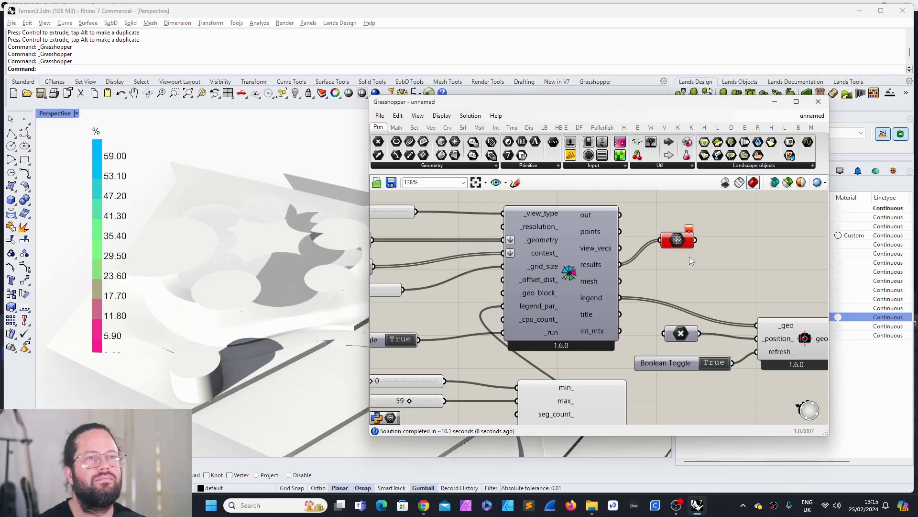
mouse_move(677, 239)
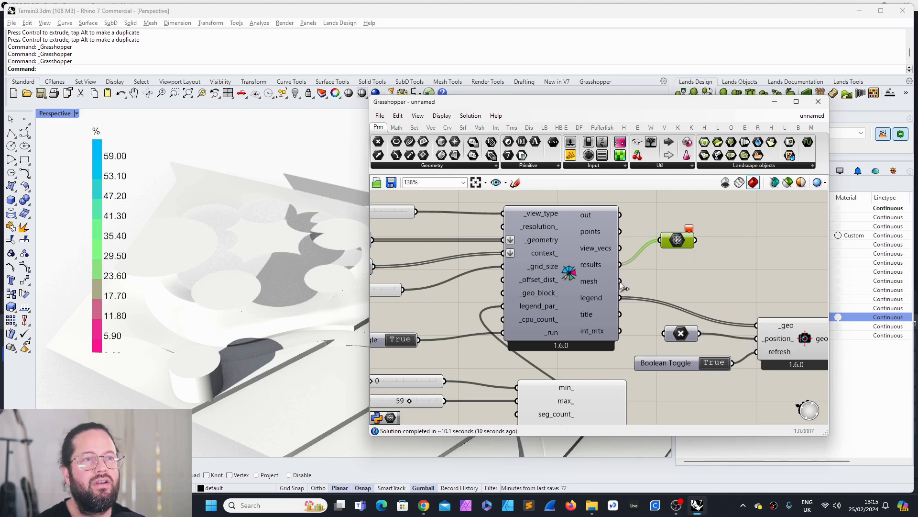
left_click_drag(620, 282, 673, 260)
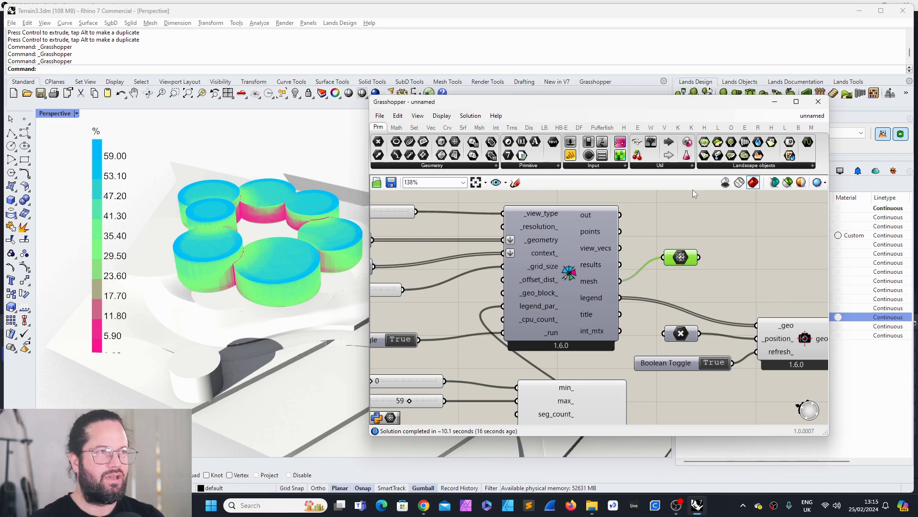
- Minimize the Grasshopper window to reveal the coloured huts and upright legend
left_click(774, 101)
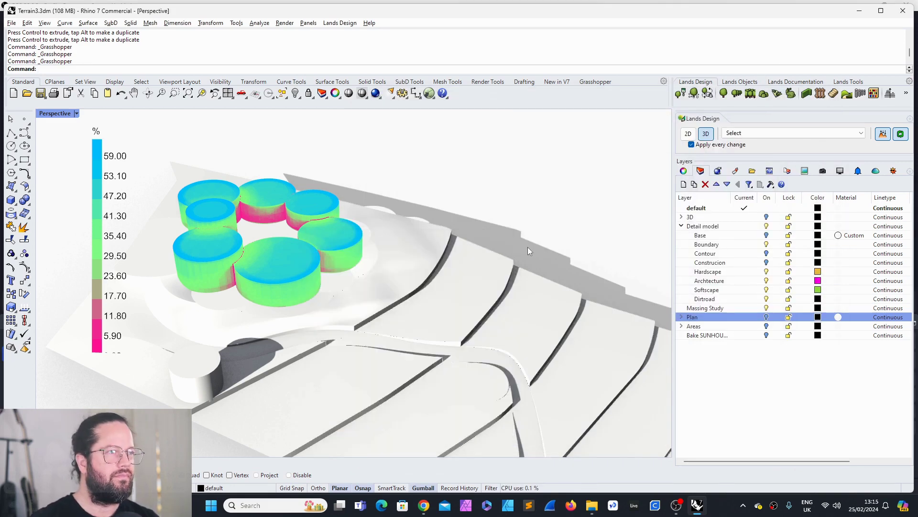